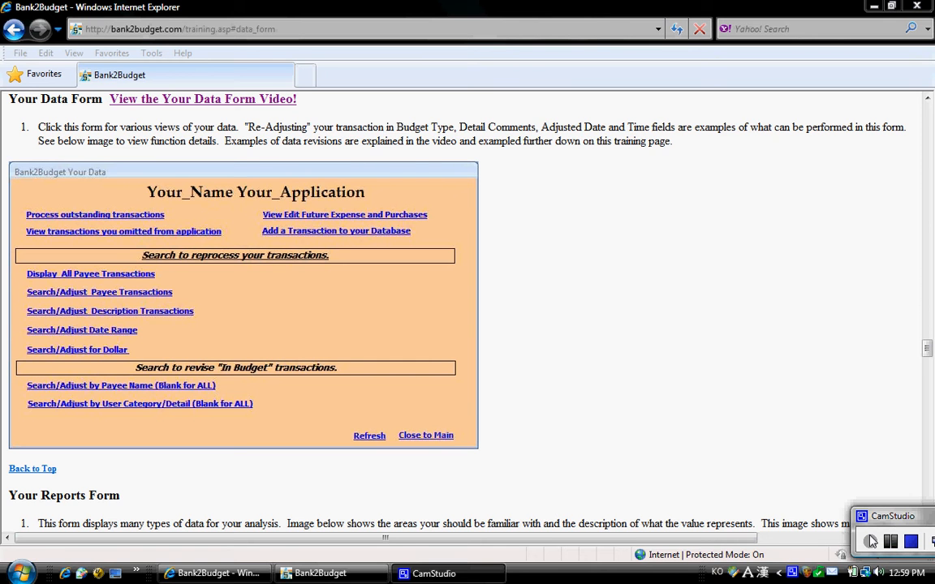
- Switch to the Bank2Budget application and check its Your Data form for new transactions to mark
click(317, 576)
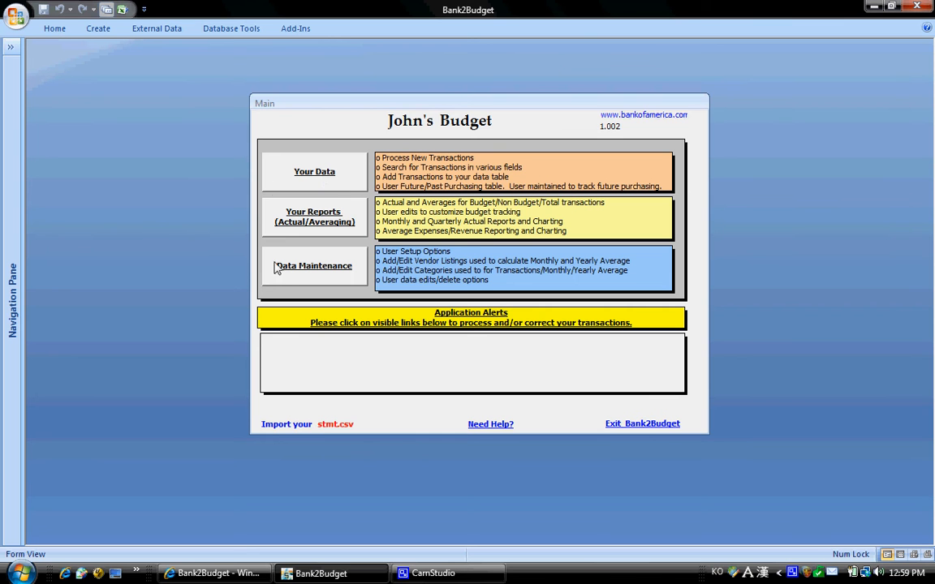
click(323, 179)
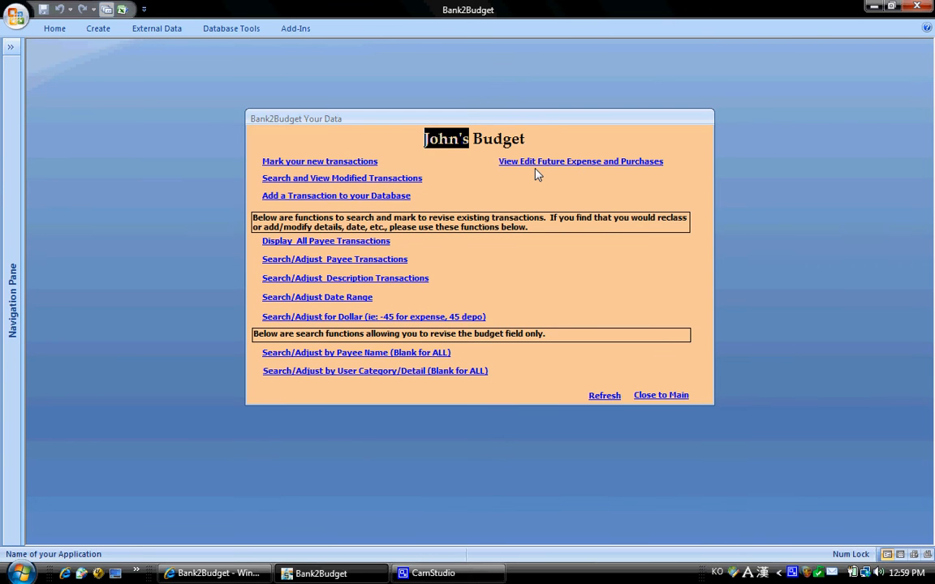
click(321, 162)
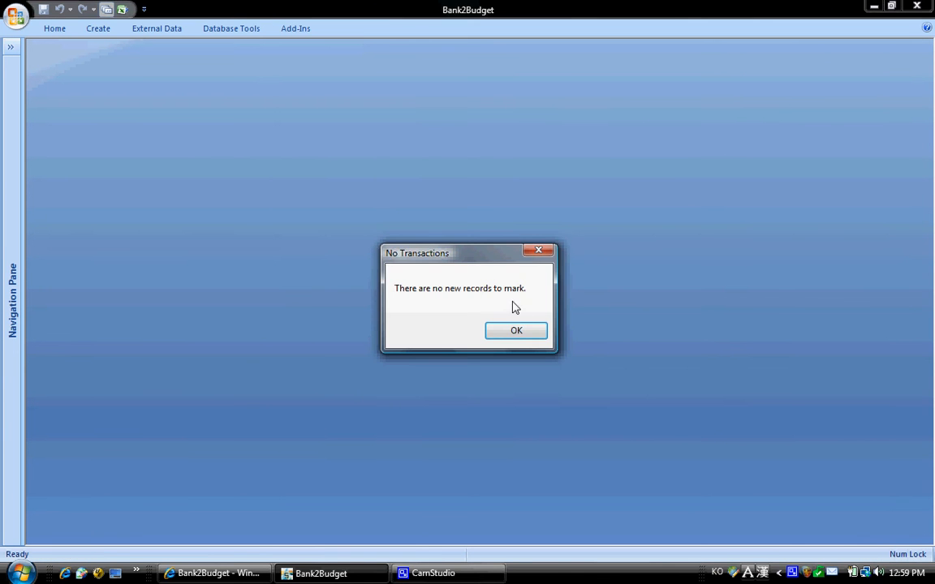
click(516, 332)
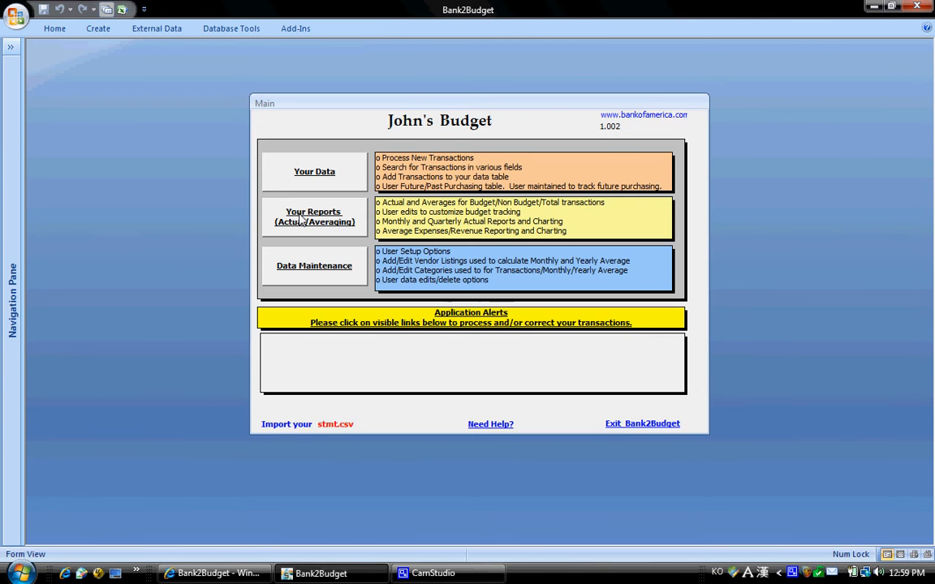
- View the modified transactions that were split or omitted, and return to the Your Data form
click(265, 167)
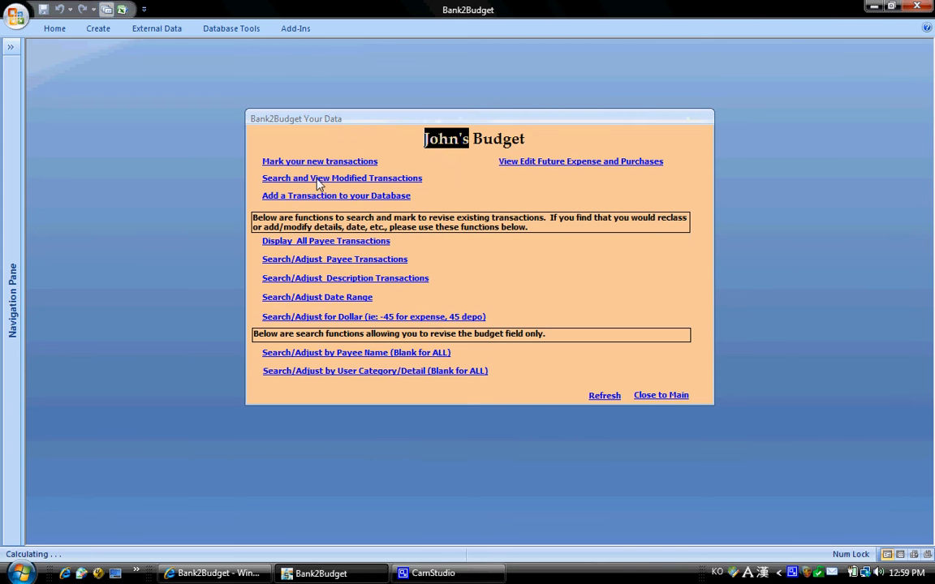
click(357, 178)
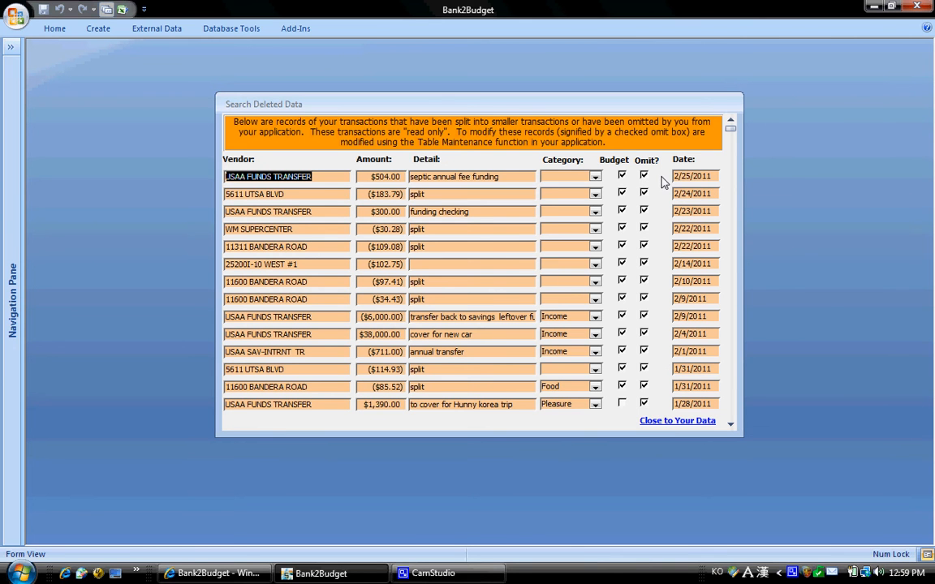
click(686, 422)
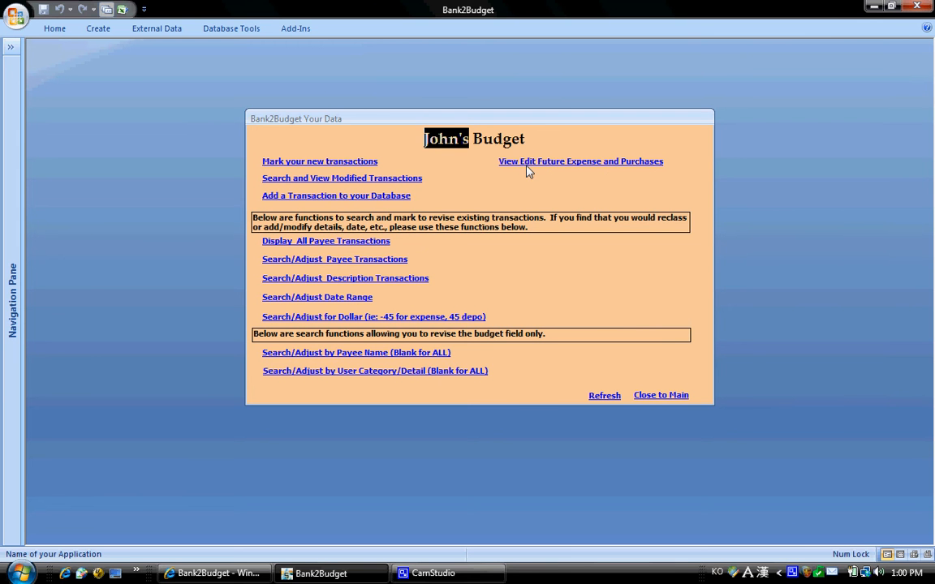
- Review the future and past purchasing items and the outstanding purchases total, and return to the main form
click(572, 164)
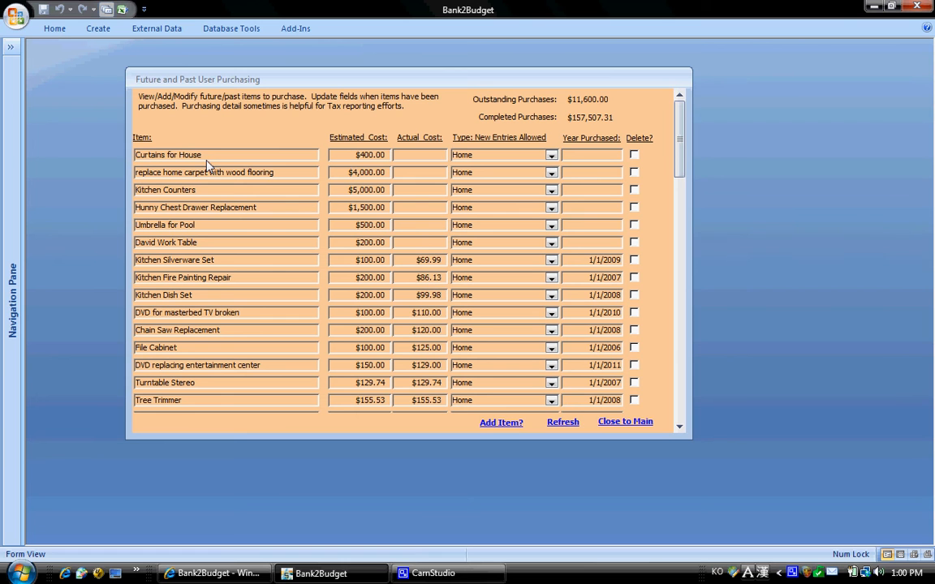
drag(204, 160, 130, 157)
drag(284, 173, 146, 163)
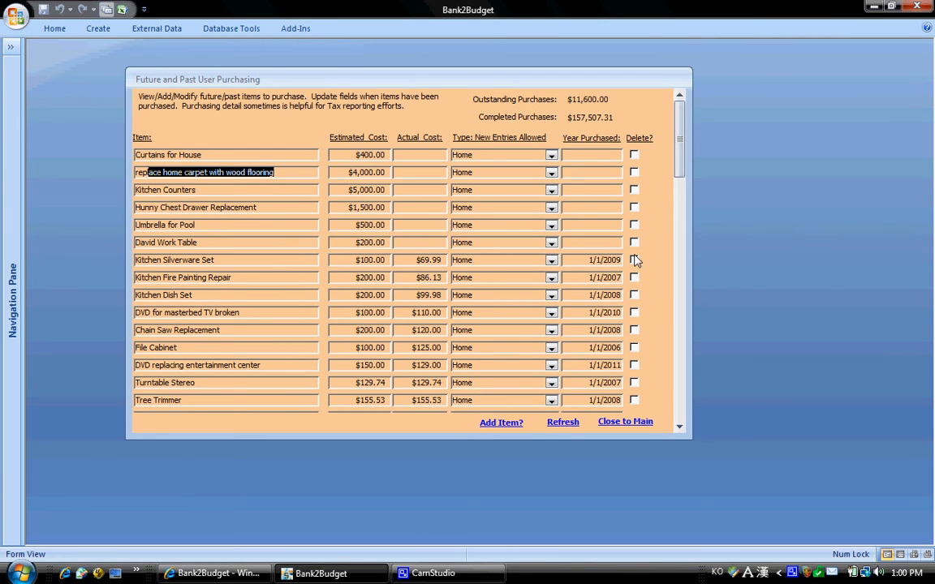
click(611, 100)
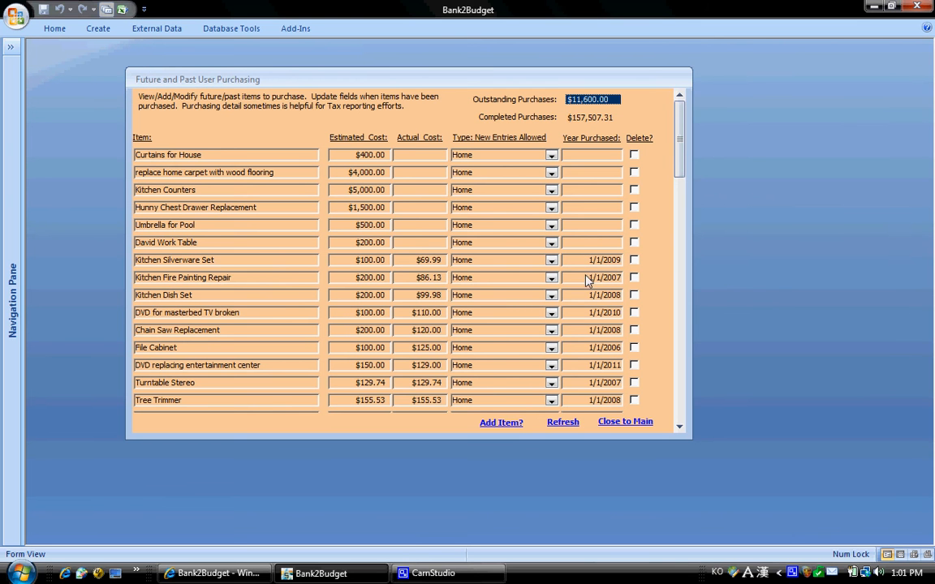
click(605, 259)
click(626, 424)
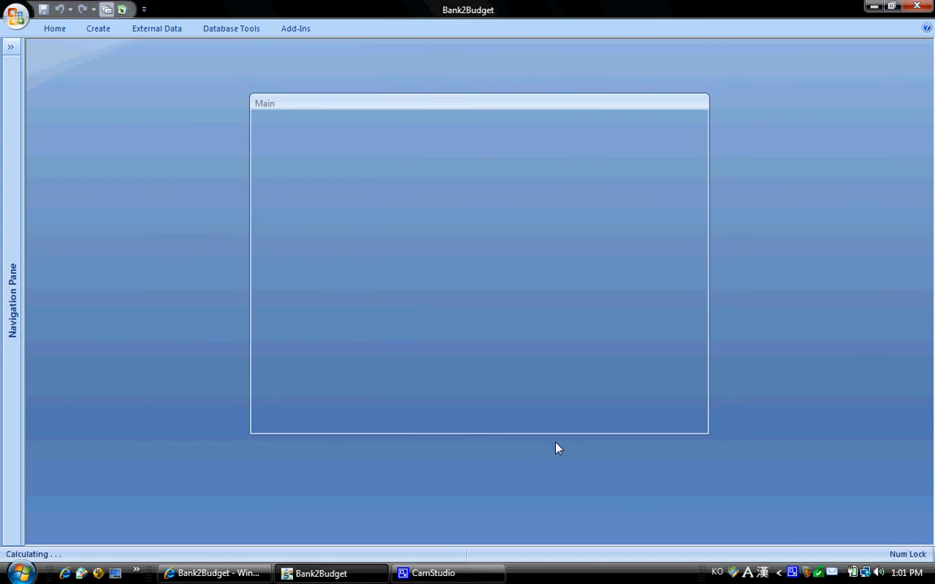
- Display all payee transactions and open the $7.29 BILL MILLER BBQ #60 transaction dated 2/24/2011 for revision
click(323, 186)
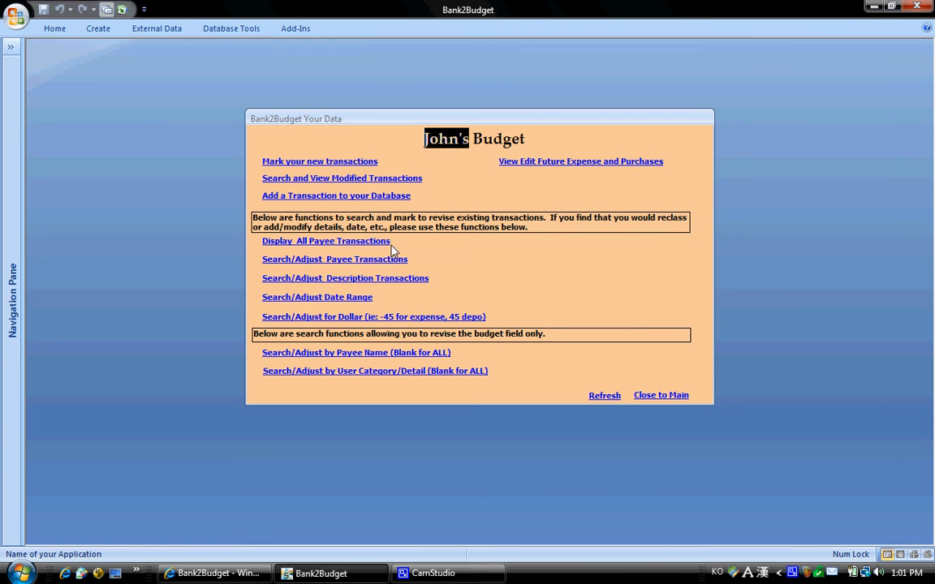
click(306, 247)
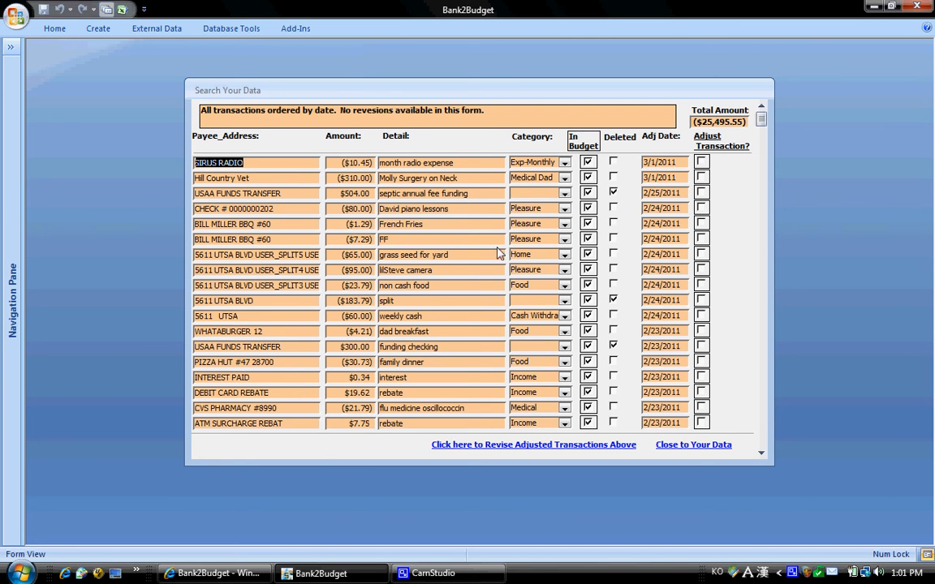
click(590, 241)
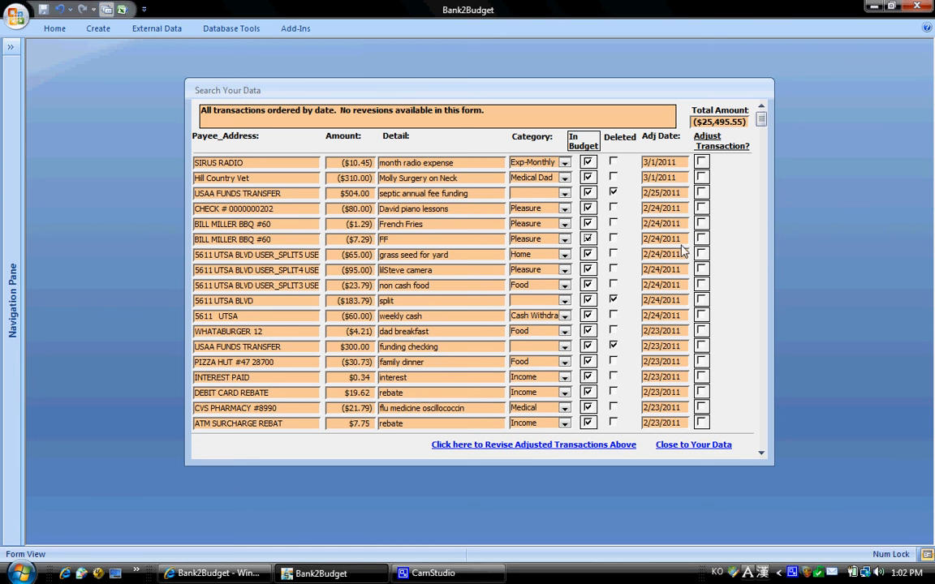
click(702, 240)
click(525, 448)
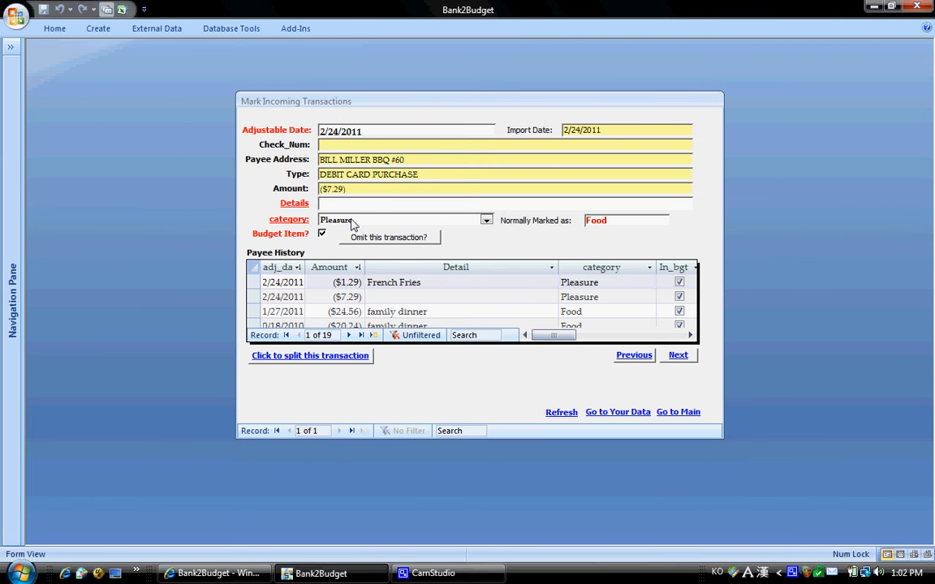
- Set the transaction's details to French Fries and its category to Groceries
text(French Fried)
key(BackSpace)
text(s)
click(363, 224)
drag(363, 224, 265, 210)
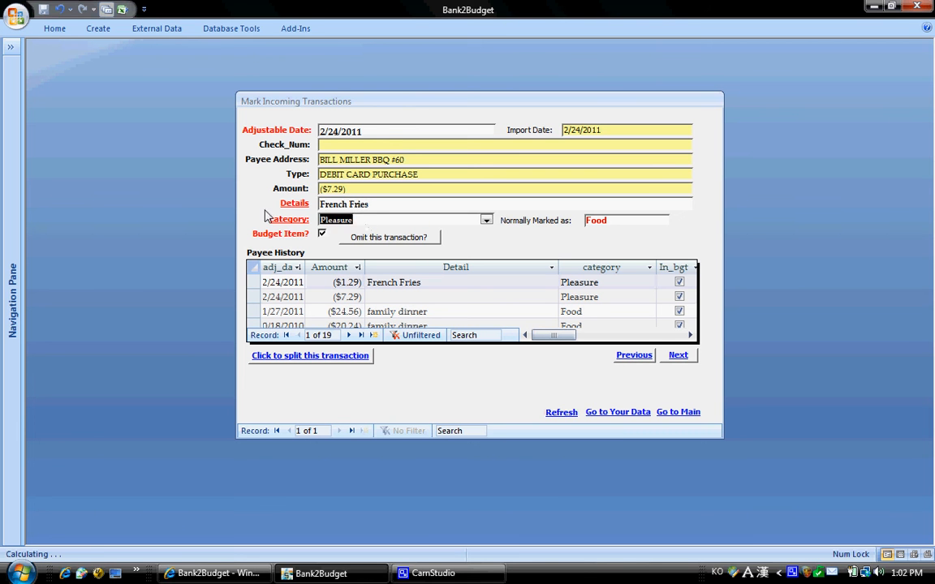
text(groceries)
- Change the transaction's adjustable date to 3/2/2011 and refresh the form to process the revision
click(370, 134)
drag(339, 132, 311, 131)
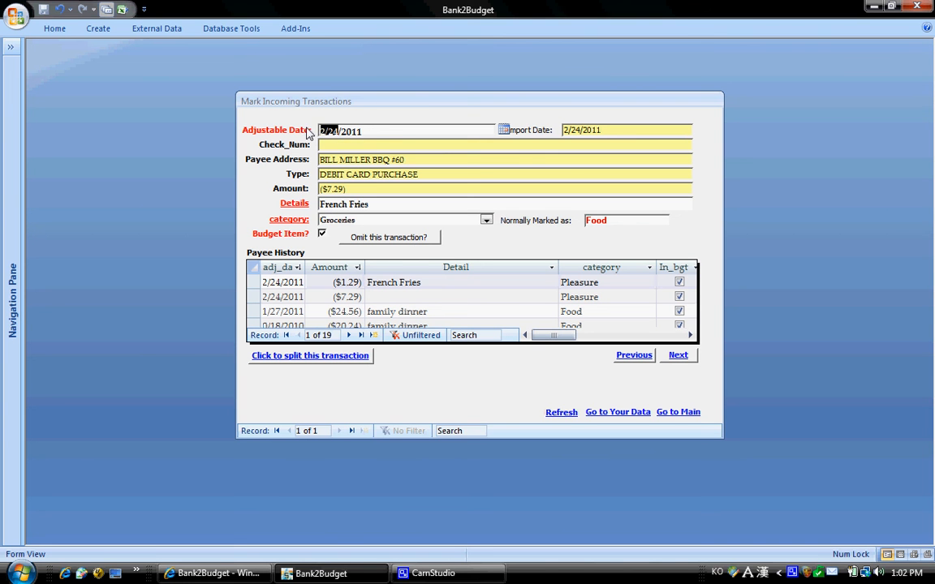
text(3/2)
click(559, 413)
click(519, 332)
- Check the revised BILL MILLER BBQ #60 entry in the list of all payee transactions and return to Your Data
click(320, 169)
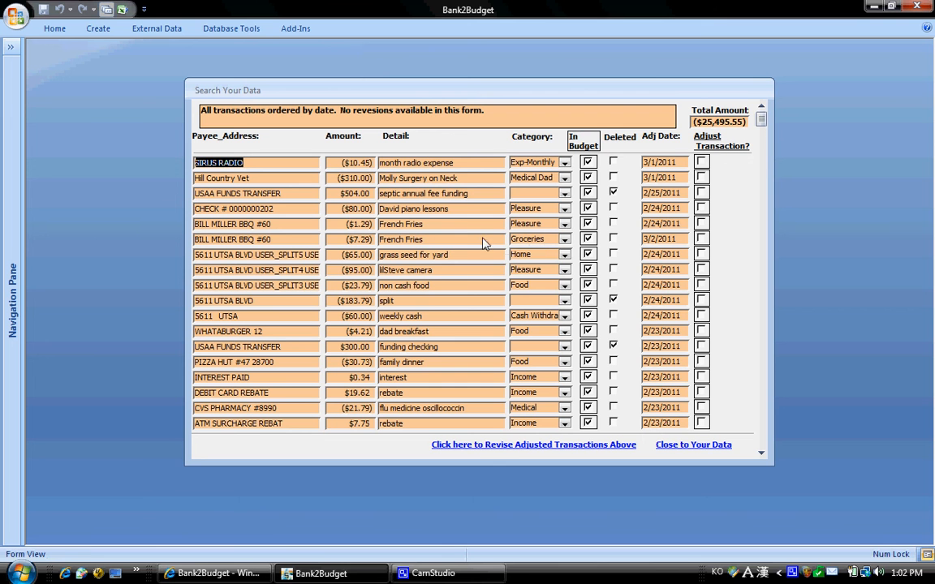
drag(425, 240, 379, 239)
click(673, 444)
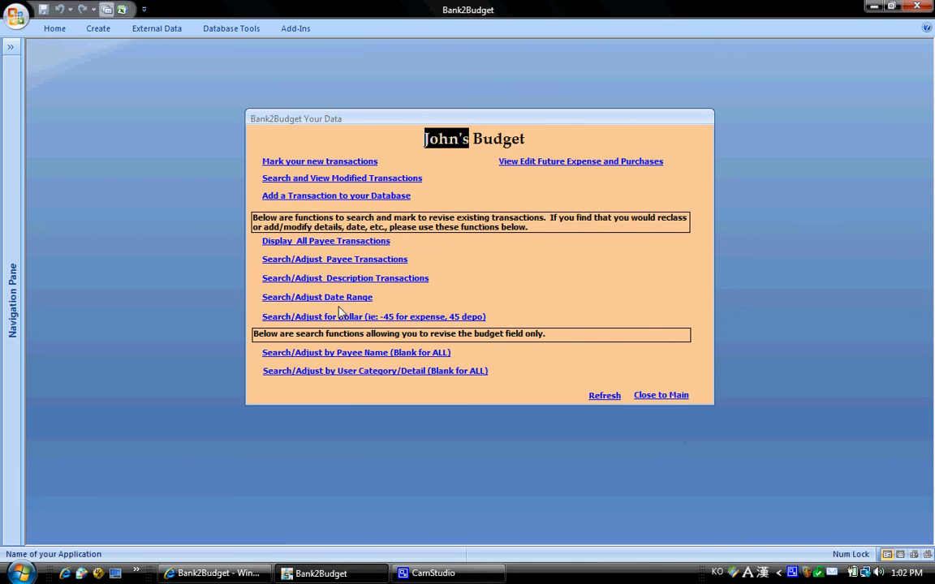
- Search the payee transactions for "BBQ"
click(345, 261)
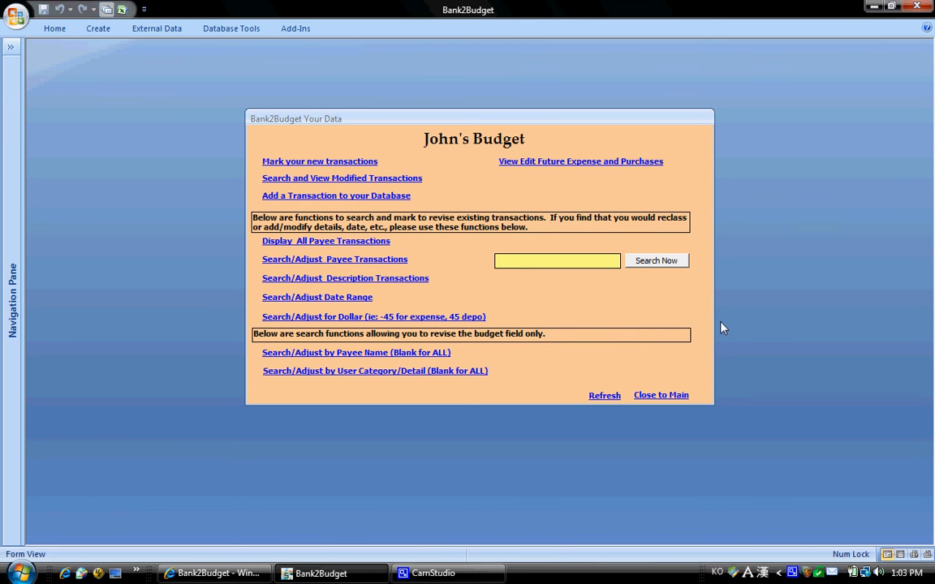
text(BBQ)
click(659, 264)
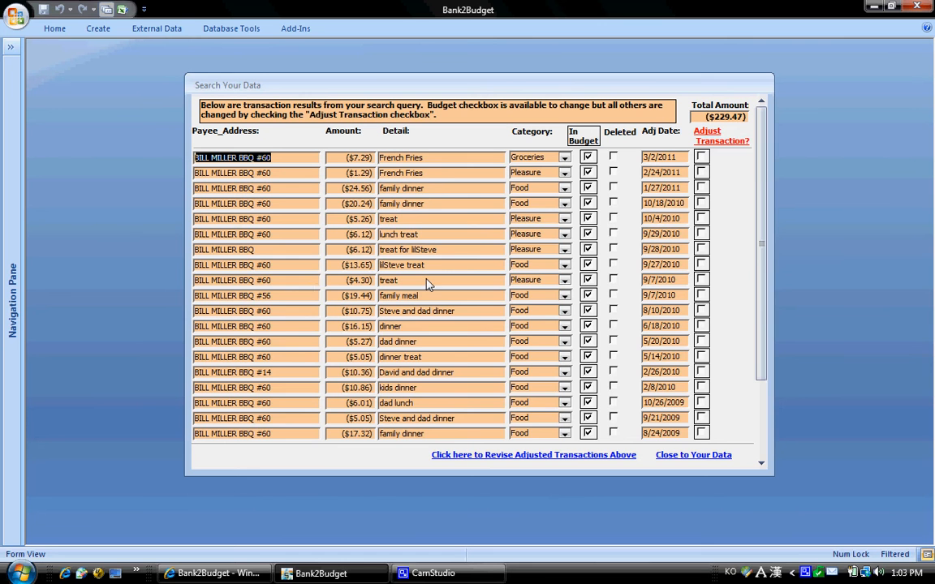
- Examine the BBQ payee transactions and their total amount, and return to the Your Data form
scroll(427, 284, down, 5)
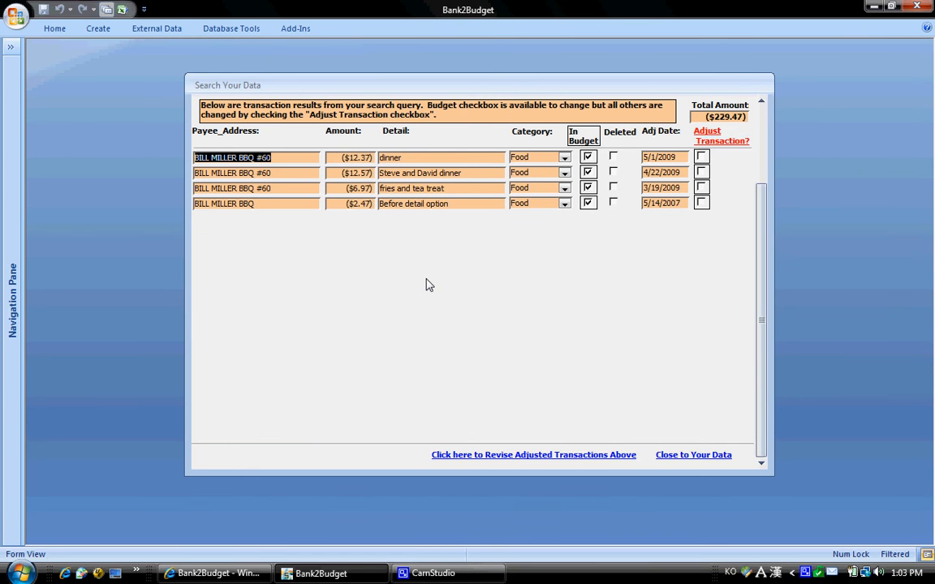
scroll(428, 283, up, 5)
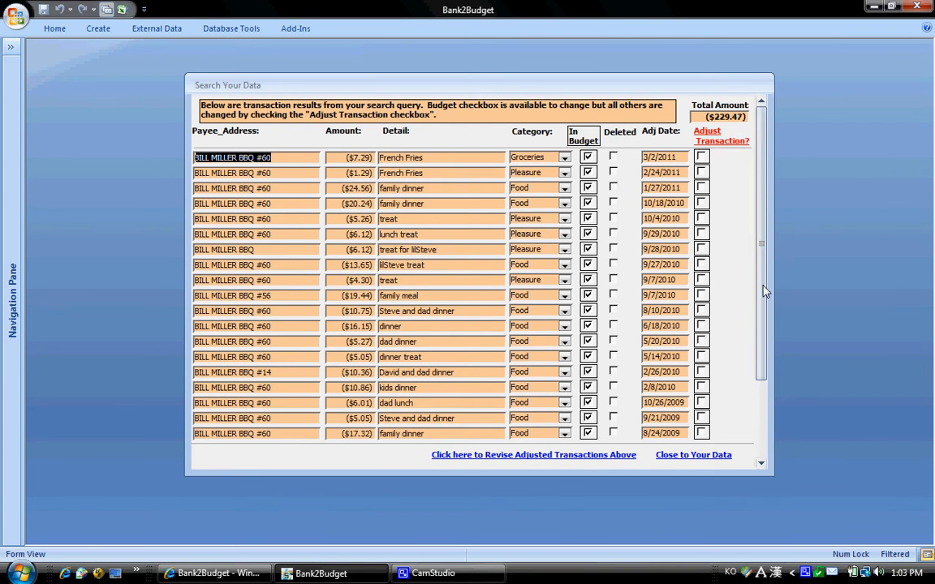
scroll(763, 291, down, 3)
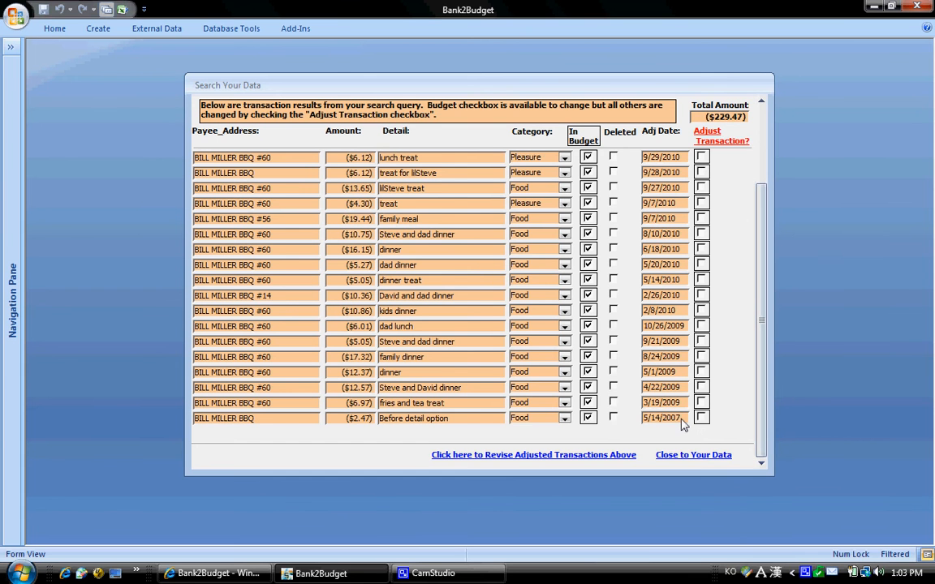
drag(755, 288, 696, 118)
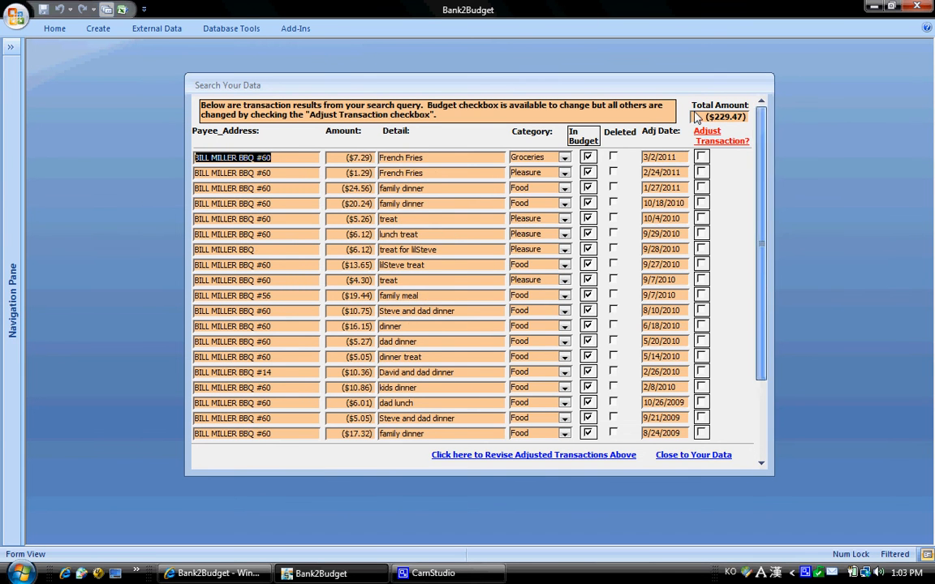
click(708, 119)
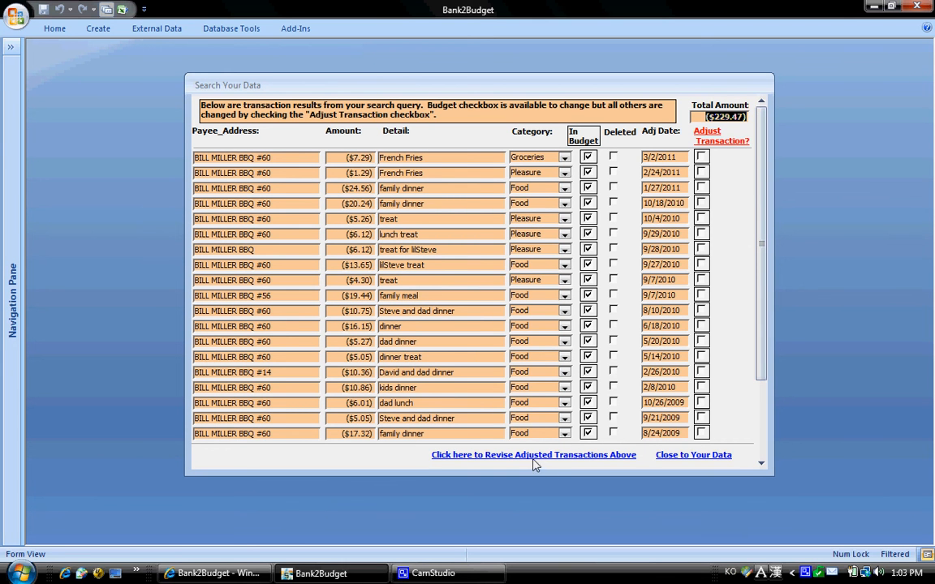
click(718, 456)
key(Return)
click(293, 167)
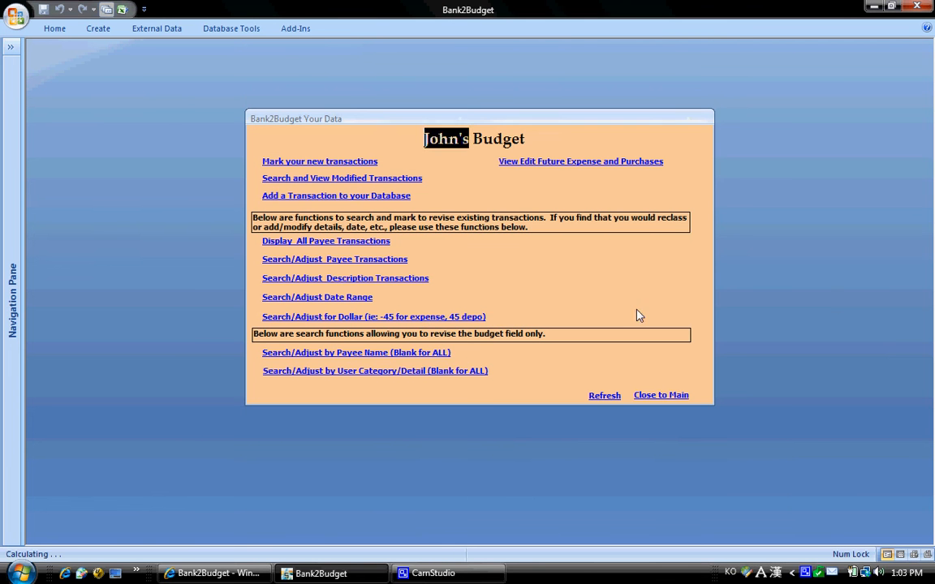
- Search the transaction descriptions for "tennis"
click(339, 280)
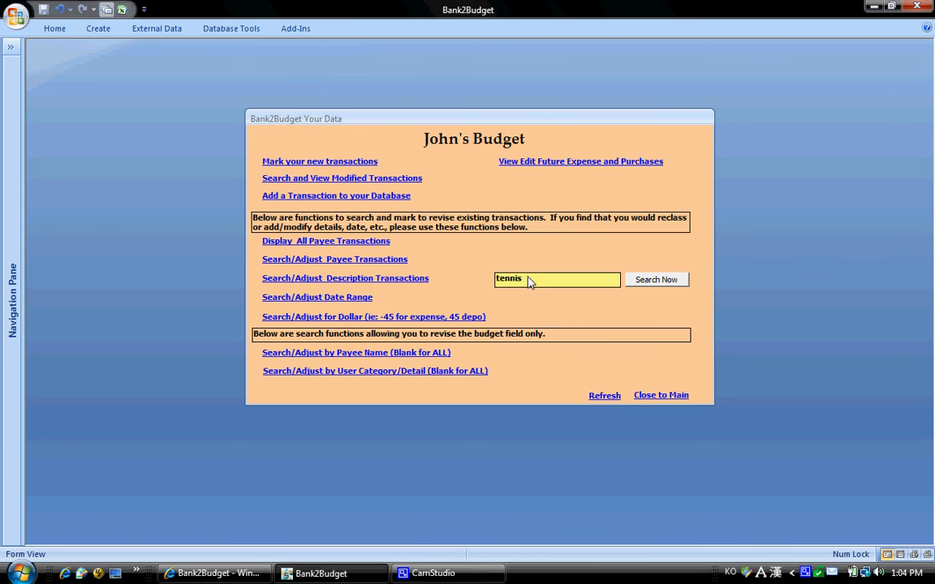
drag(526, 280, 480, 280)
click(653, 280)
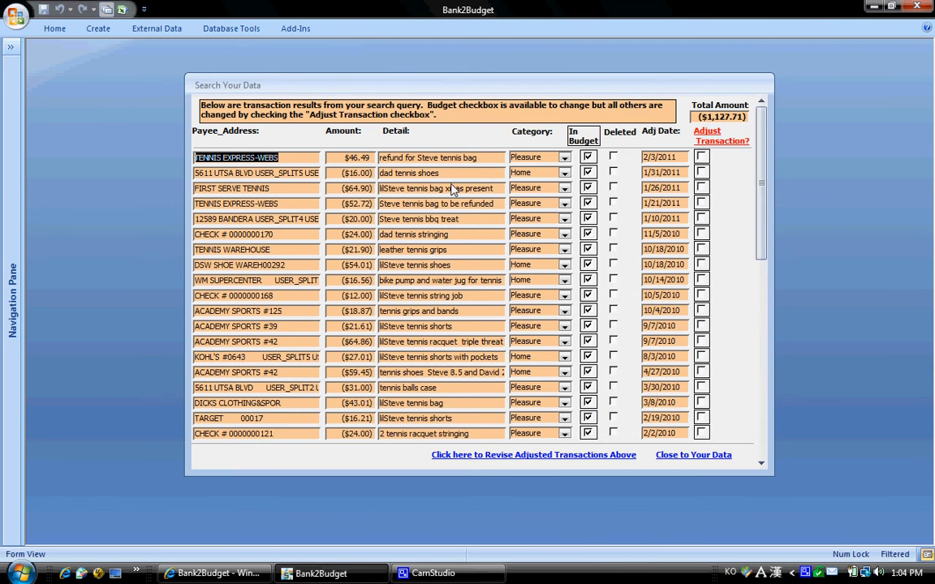
- Examine the details of the tennis transactions, including the shoe sizes and the bag refund, and return to Your Data
scroll(450, 189, down, 1)
scroll(451, 189, down, 6)
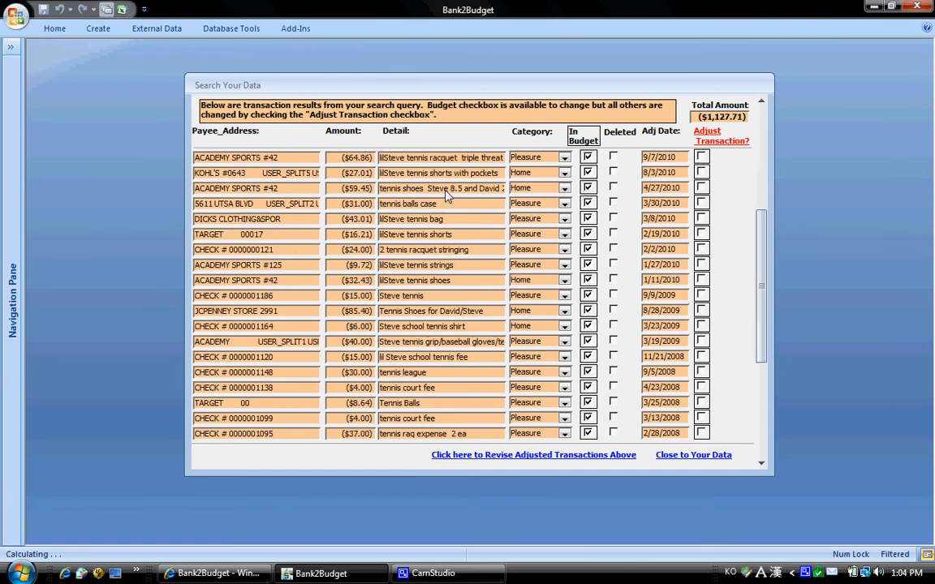
scroll(445, 195, up, 7)
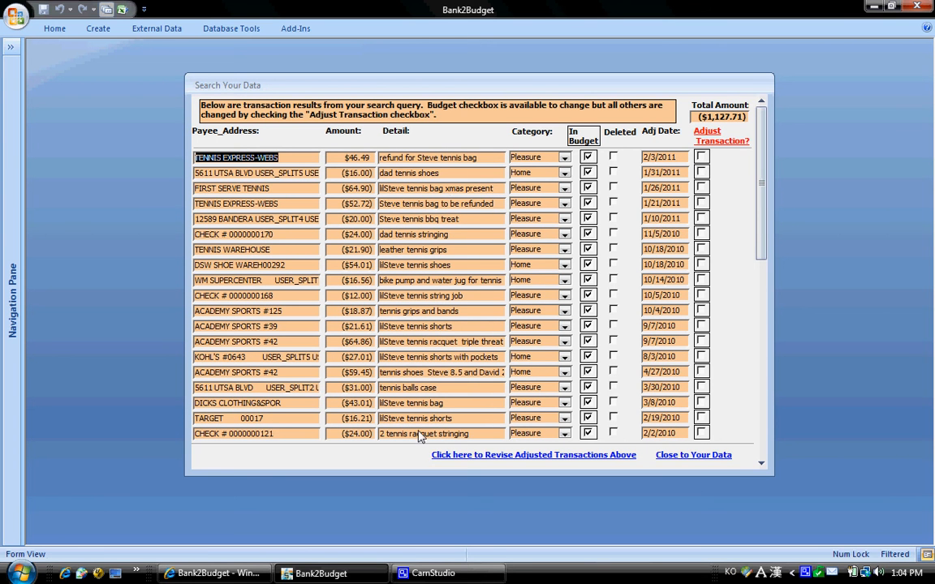
drag(412, 372, 498, 378)
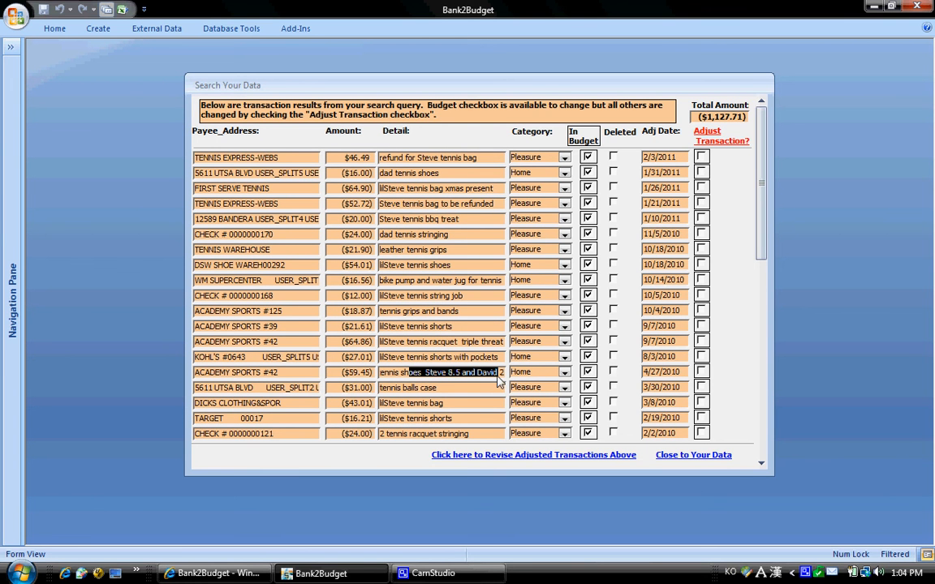
click(454, 375)
double_click(455, 377)
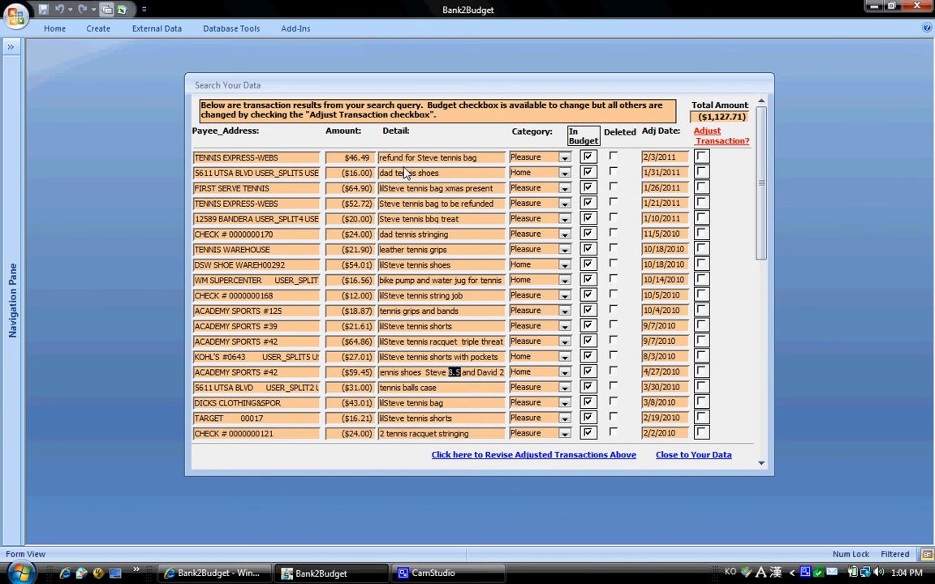
click(482, 160)
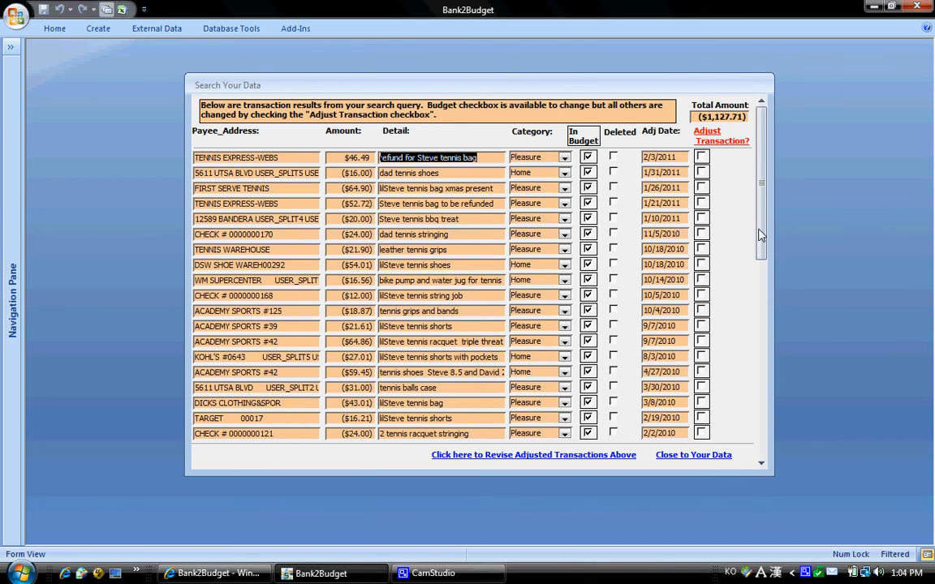
click(682, 457)
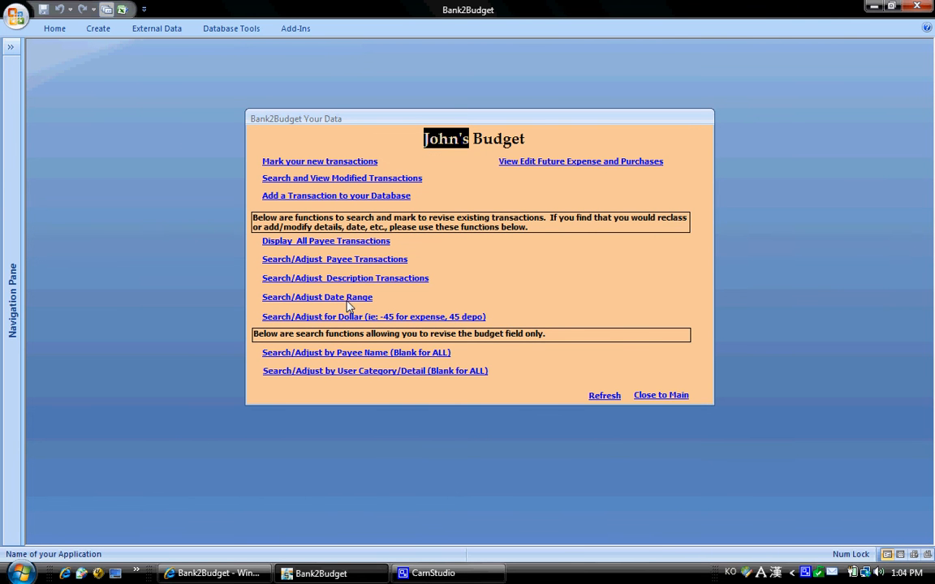
- Open the date range search and set its start date to 8/5/2010
click(347, 299)
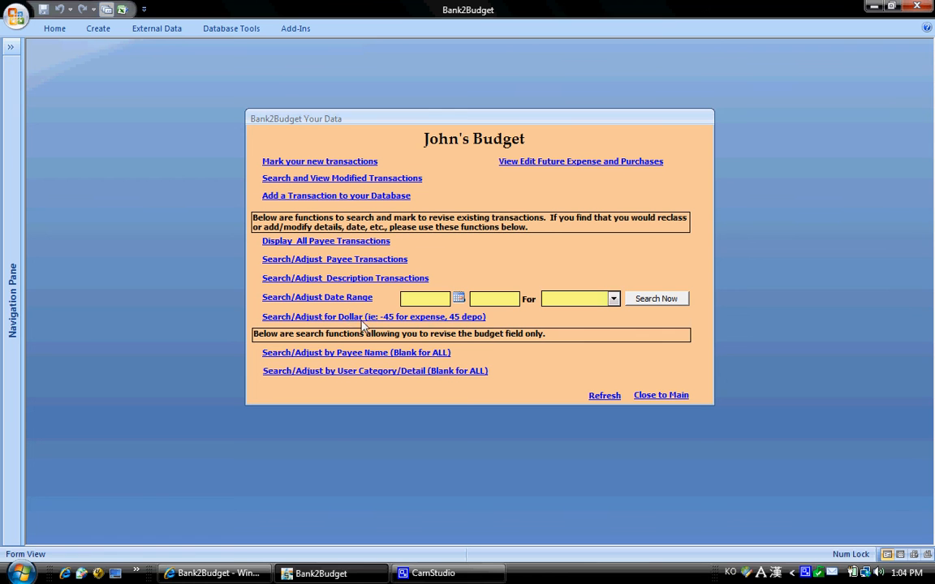
click(460, 300)
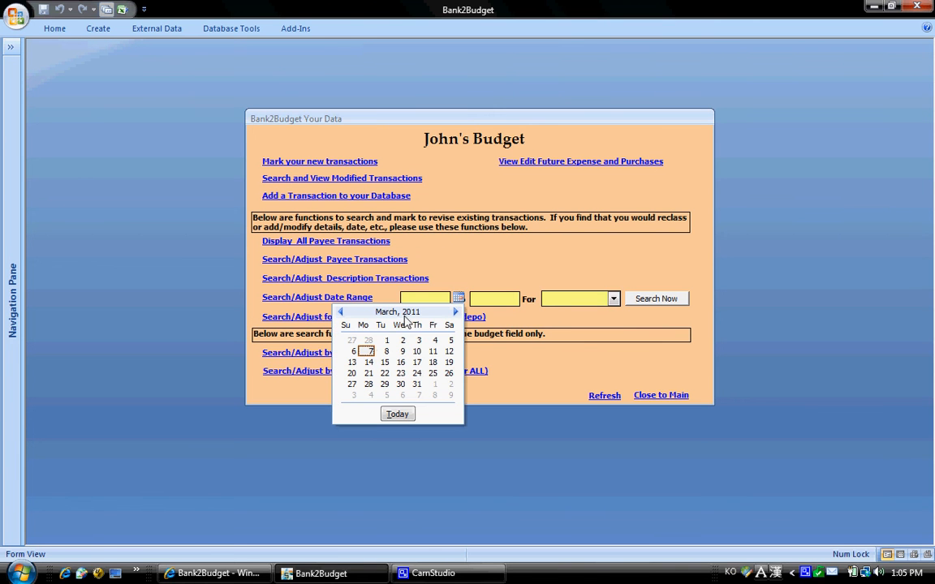
click(370, 351)
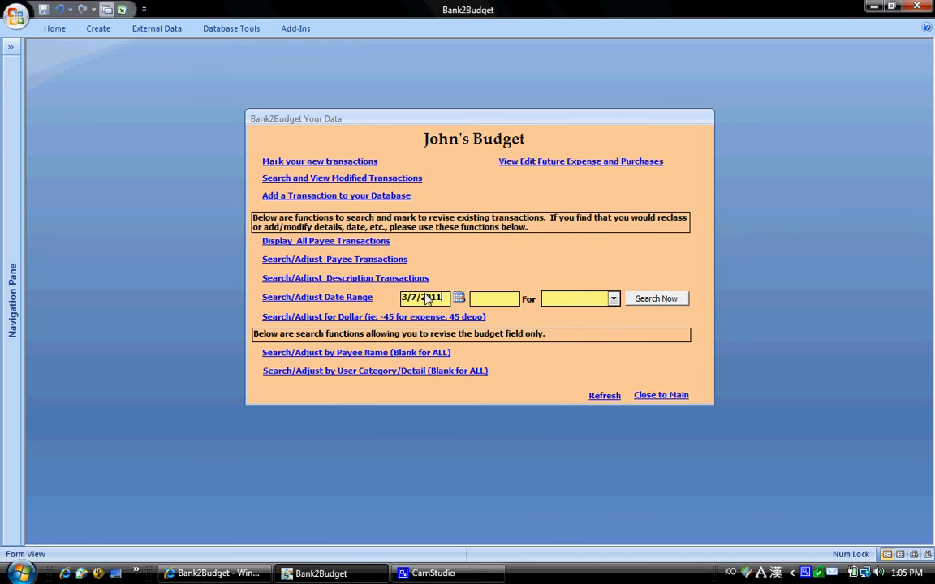
key(BackSpace)
text(0)
key(BackSpace)
text(5)
click(409, 299)
key(BackSpace)
text(8)
key(Tab)
- Set the end date of the date range search to 8/8/2010
click(528, 299)
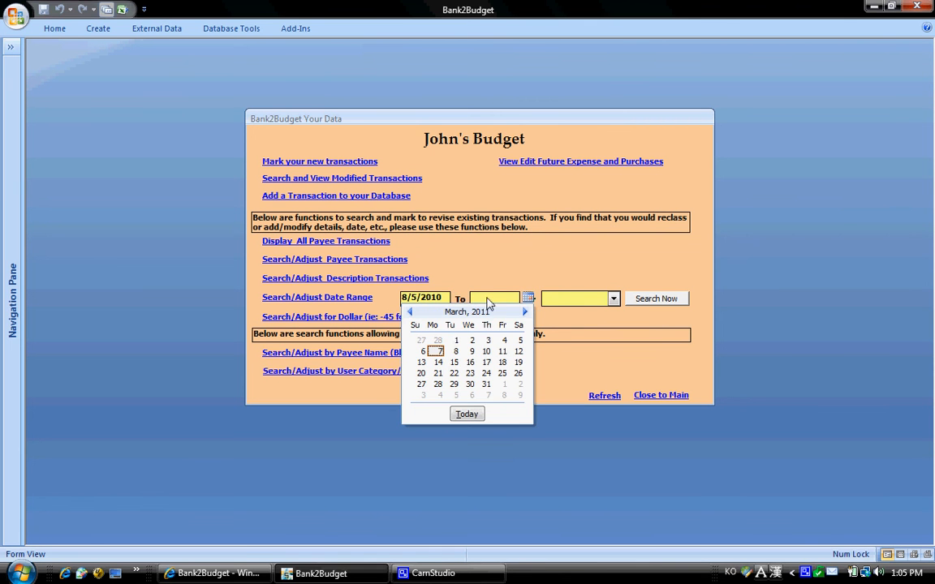
click(528, 300)
text(8/)
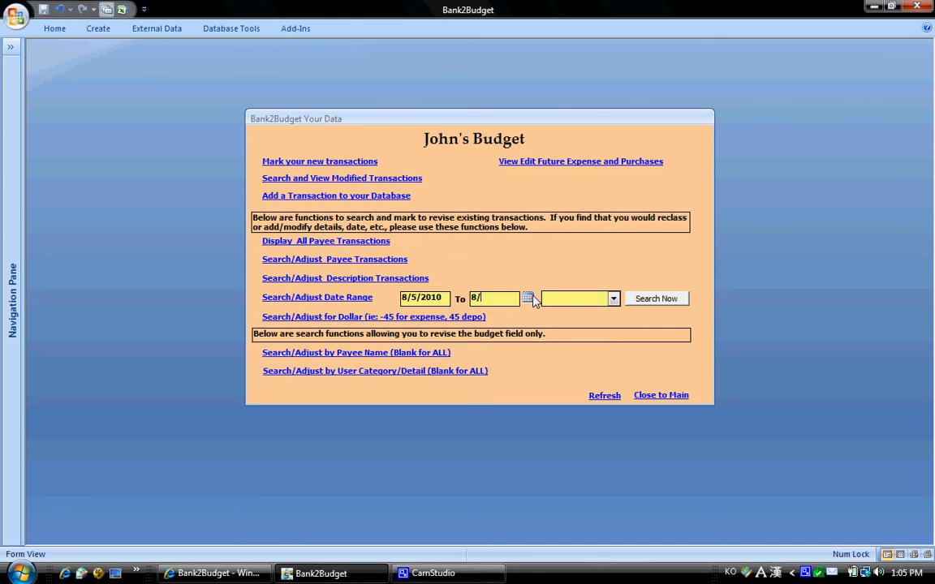
text(8/2010)
- Search the date range for Pleasure transactions, review their total amount and return to Your Data
click(613, 300)
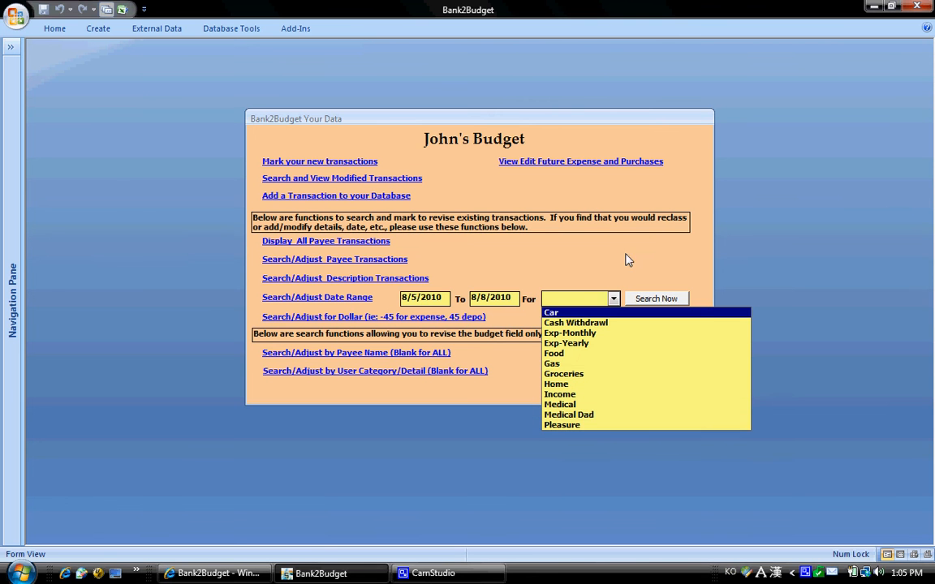
click(586, 276)
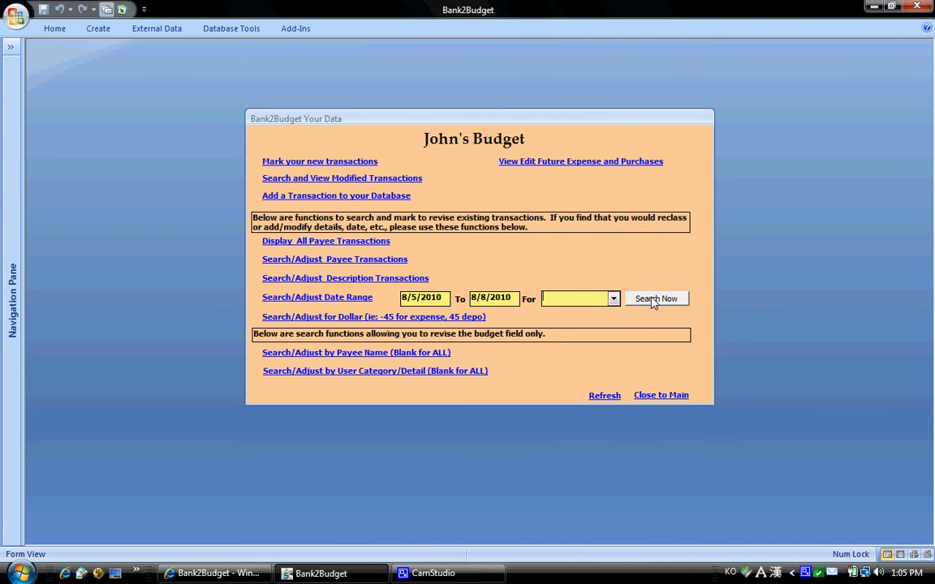
click(613, 299)
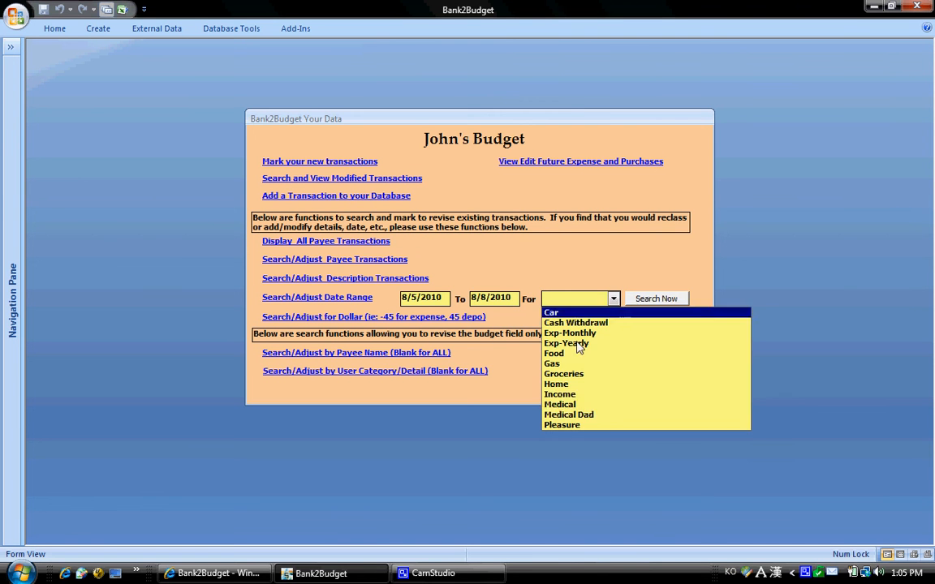
click(560, 425)
click(655, 300)
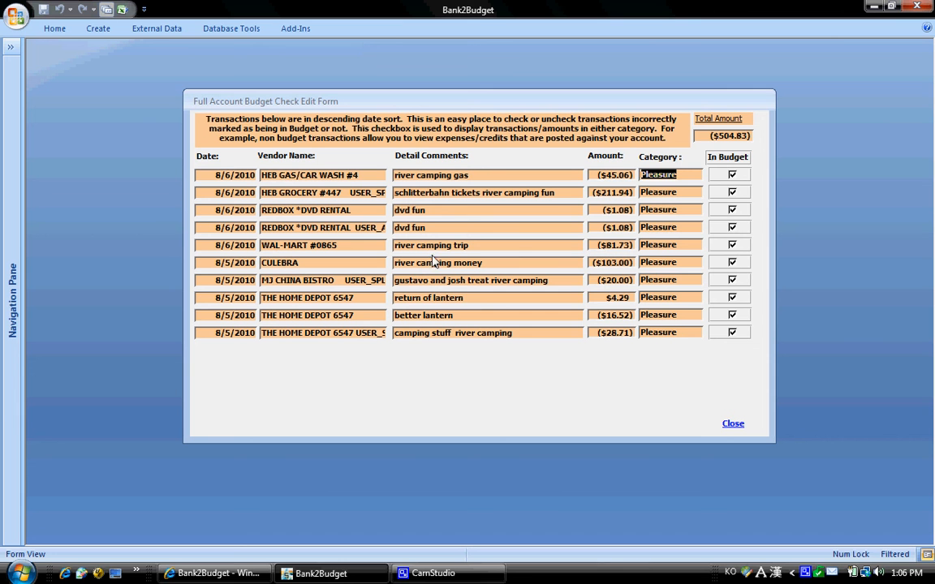
click(707, 138)
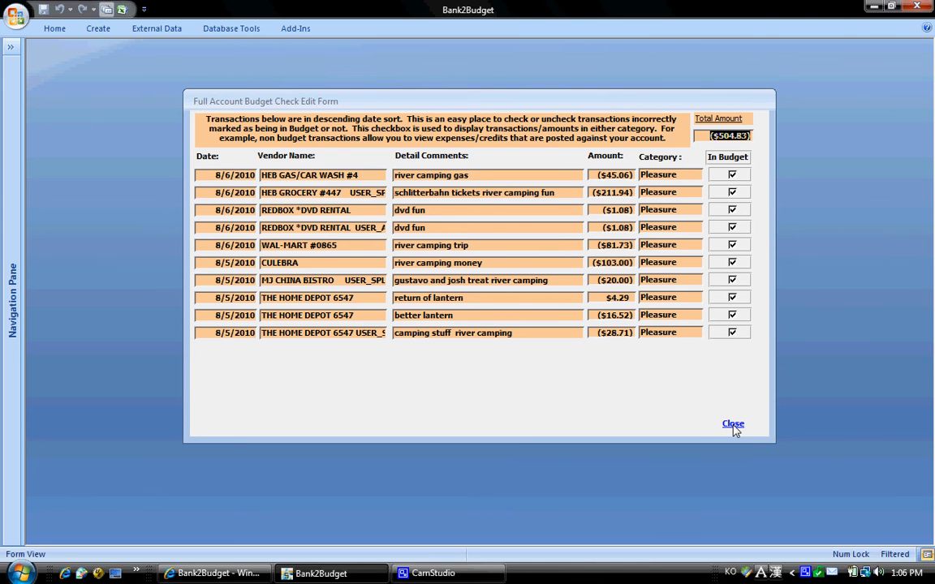
click(732, 424)
- Repeat the date range search with the category left blank, and return to the Your Data form
click(613, 299)
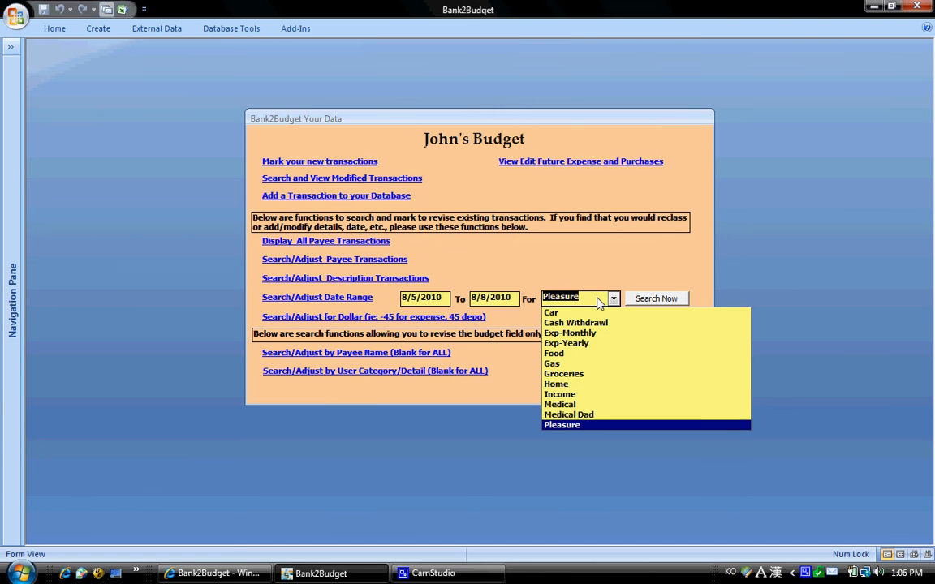
key(BackSpace)
click(641, 301)
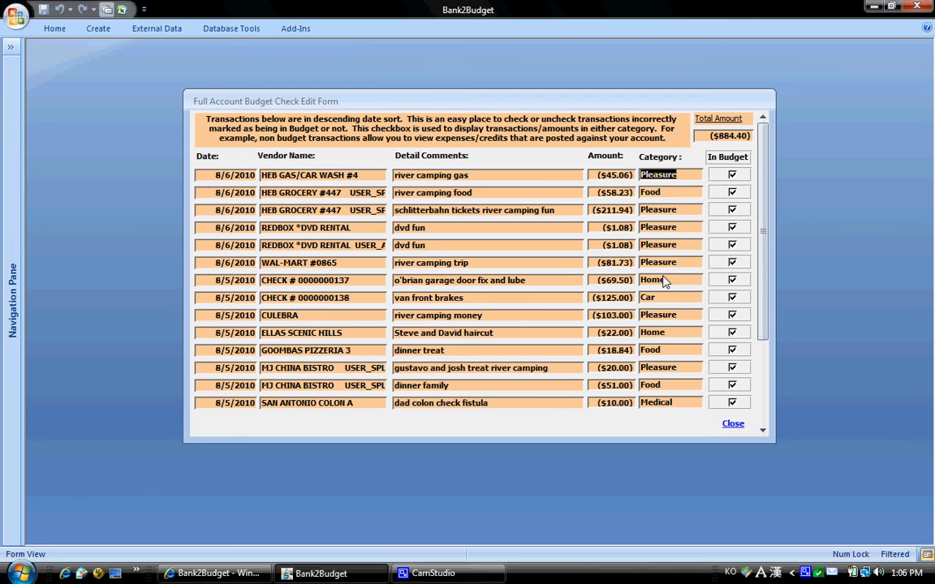
click(732, 423)
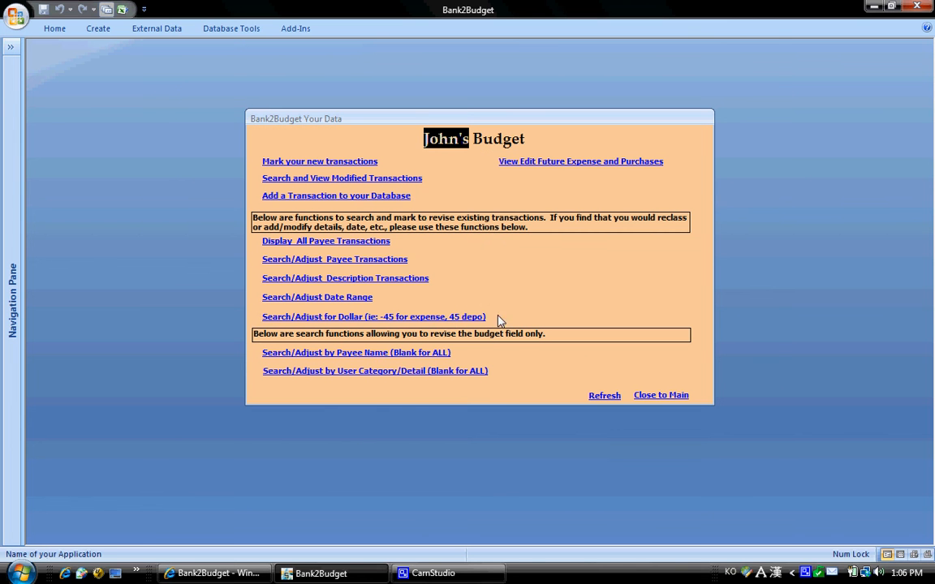
- Search the transactions for a dollar amount of -10.00 and return to the Your Data form
click(367, 317)
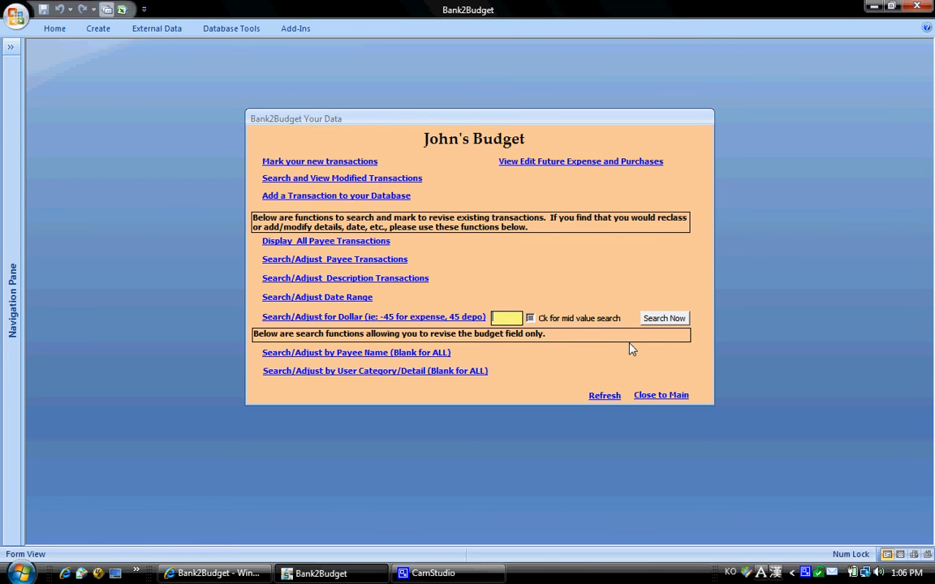
text(10)
key(BackSpace)
key(BackSpace)
text(-10.00)
click(655, 318)
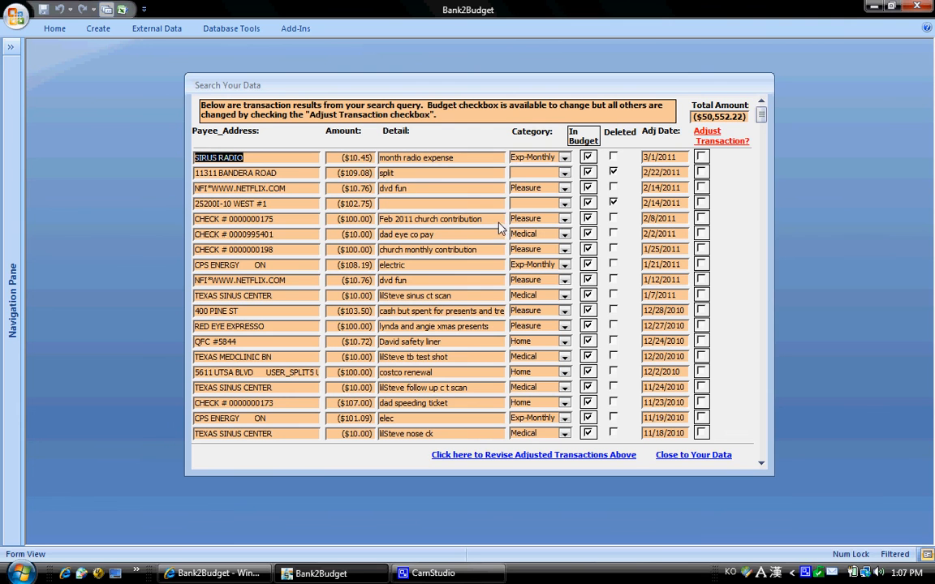
click(675, 456)
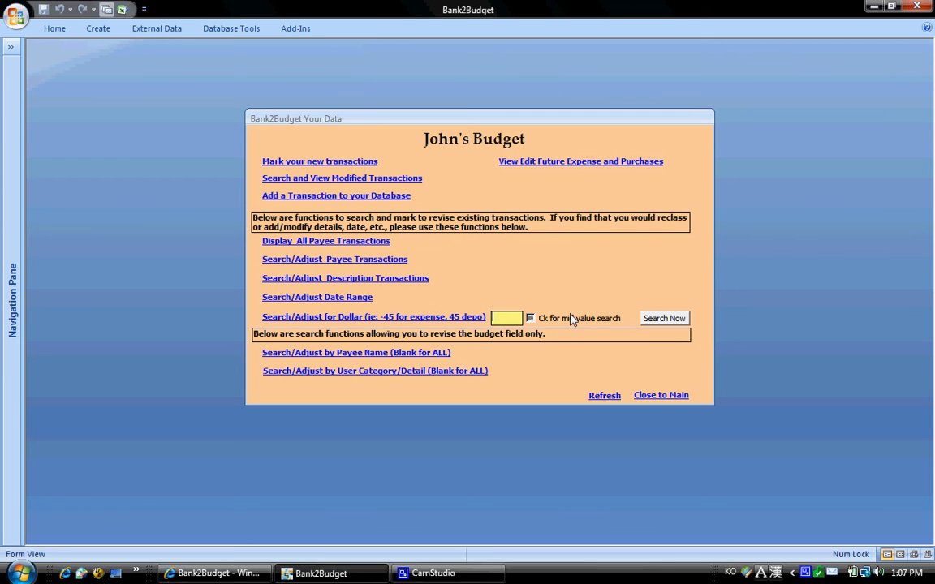
- Search the transactions by dollar amount with the mid value option enabled, and return to Your Data
click(543, 321)
click(508, 322)
text(-)
click(663, 318)
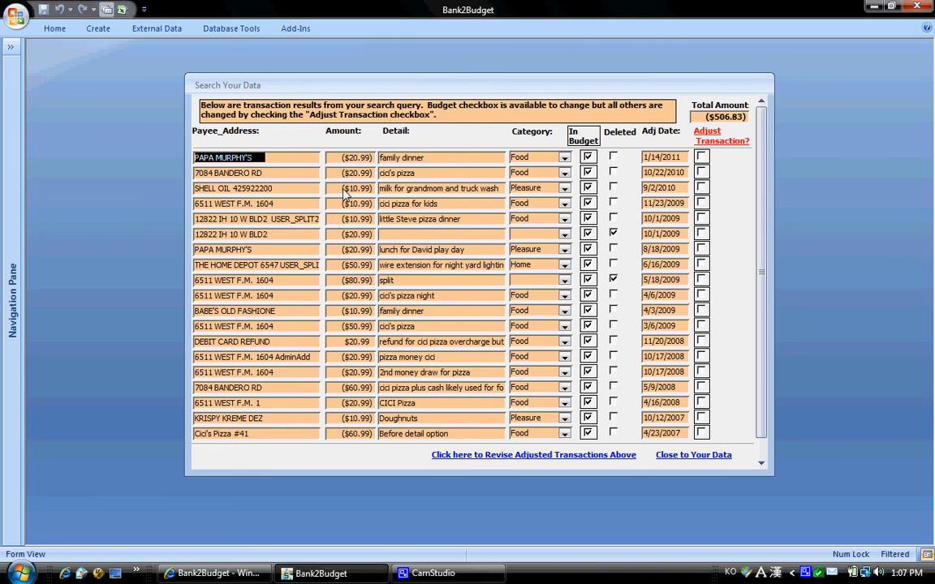
click(691, 455)
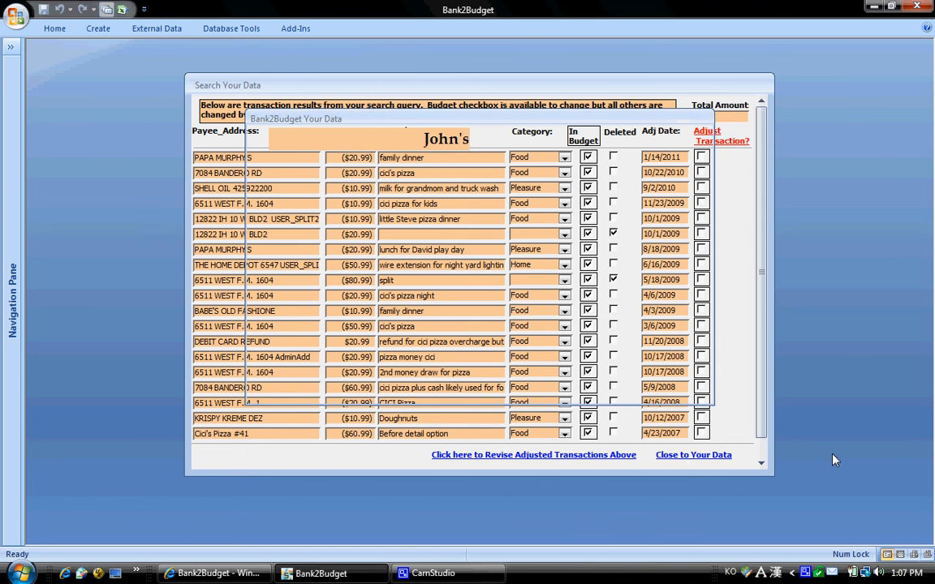
- Browse the payee names offered by the budget-only payee search and close the list without choosing one
click(395, 354)
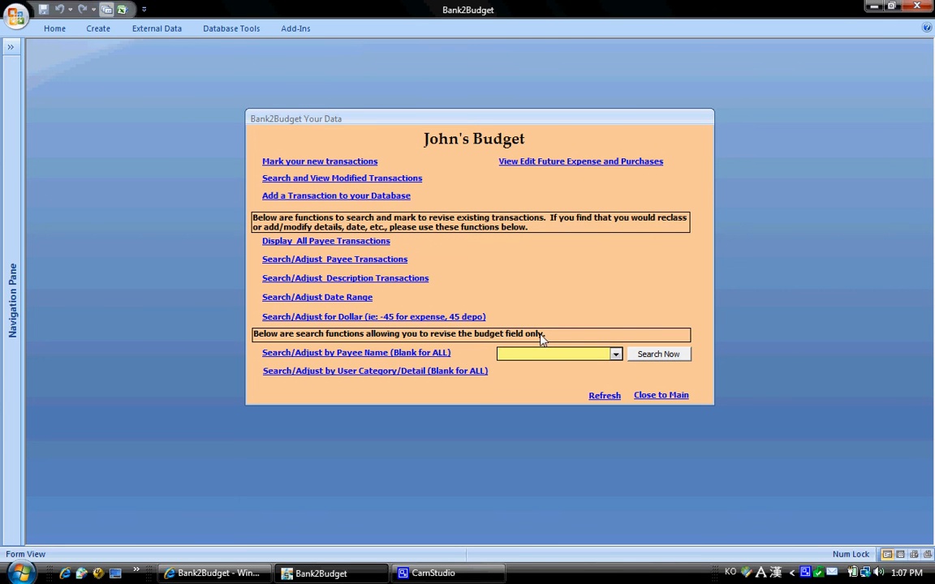
click(617, 355)
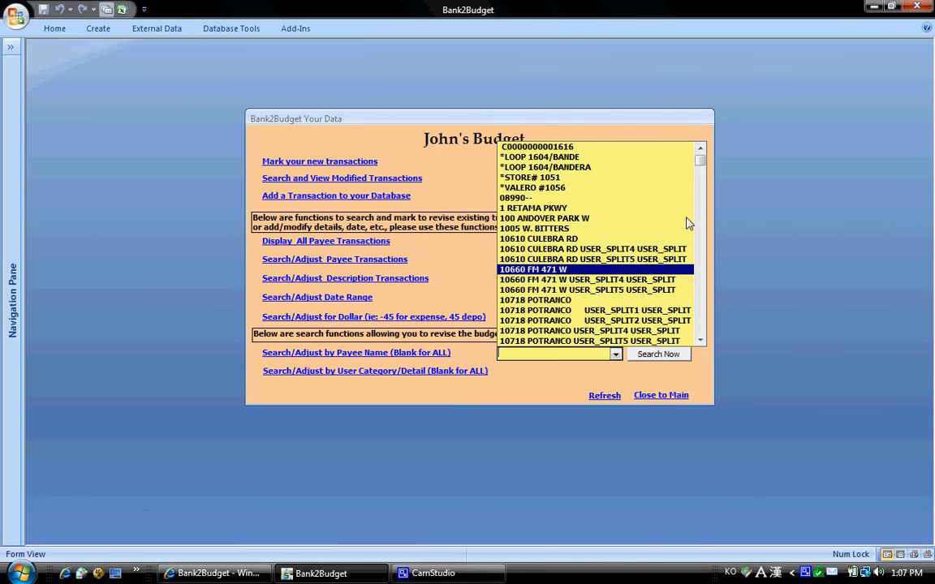
drag(703, 164, 708, 325)
drag(701, 271, 700, 318)
click(701, 308)
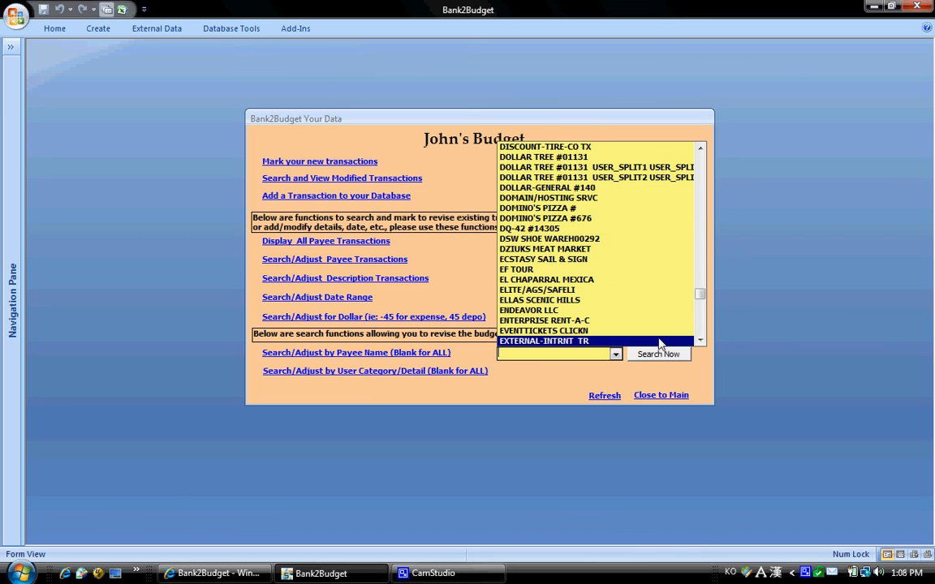
click(608, 375)
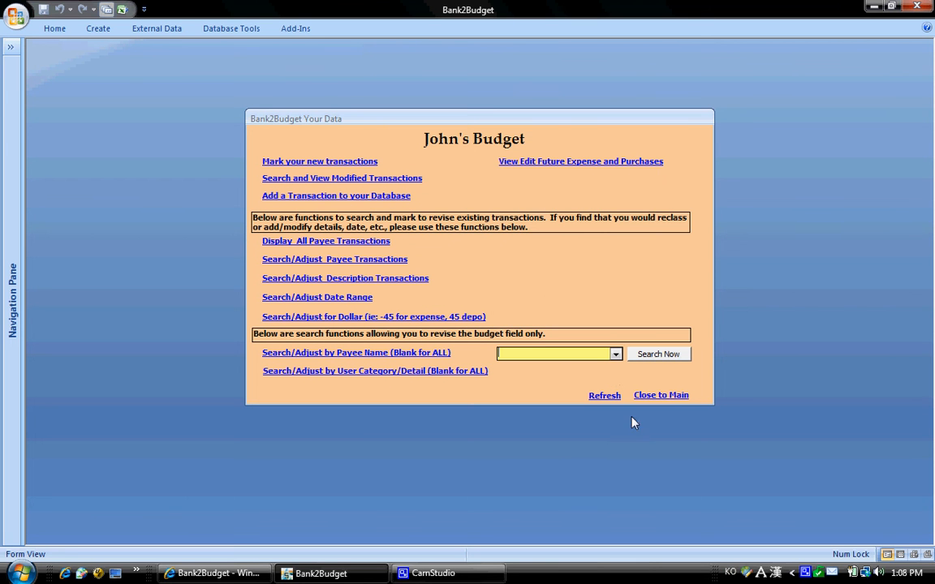
- Search the Home category for transactions with the detail "Couch", and return to the Your Data form
click(397, 375)
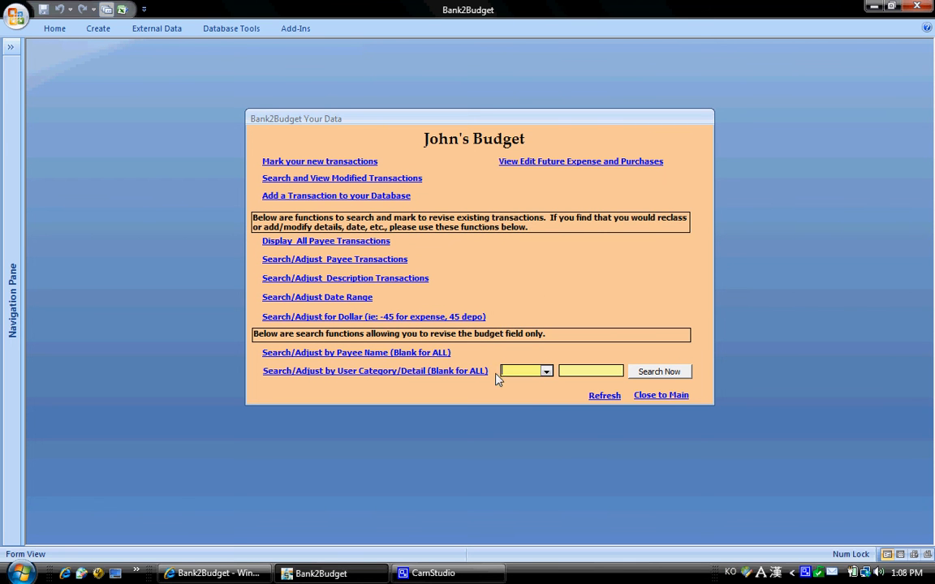
click(547, 371)
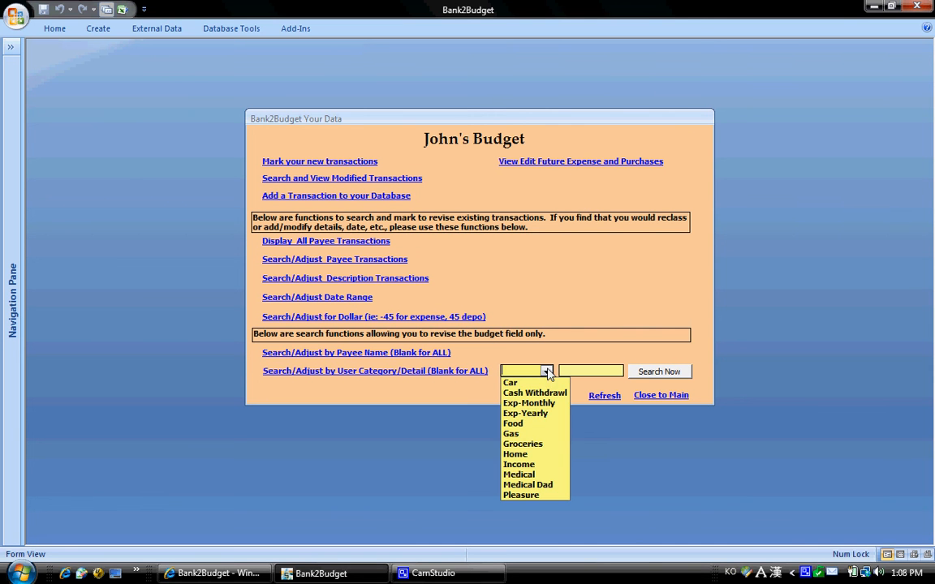
click(523, 454)
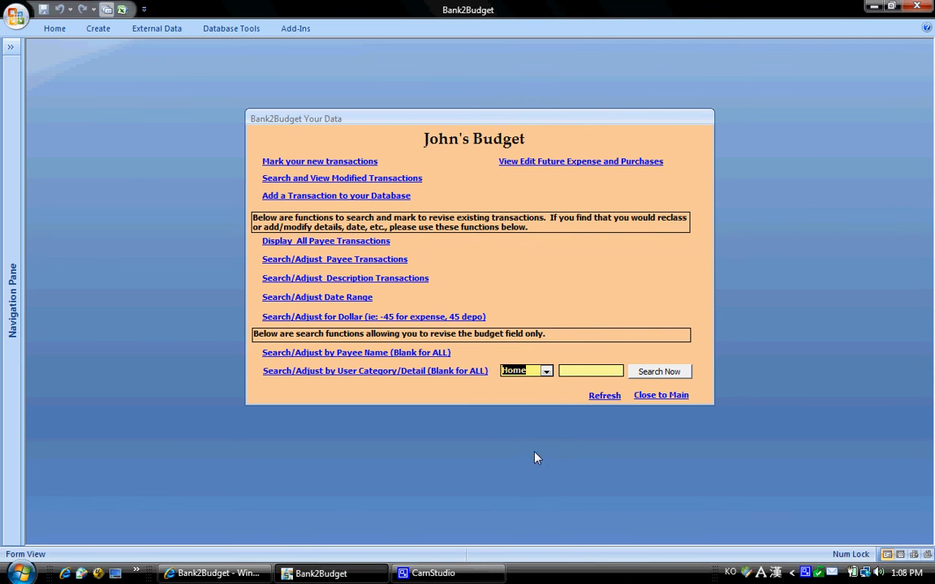
click(565, 372)
text(Coun)
key(BackSpace)
text(ch)
click(664, 372)
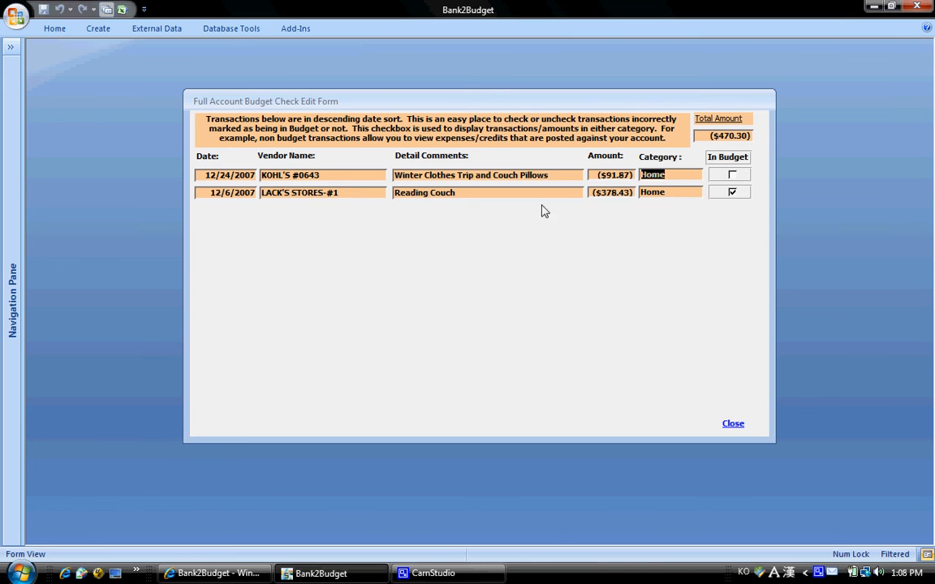
click(732, 423)
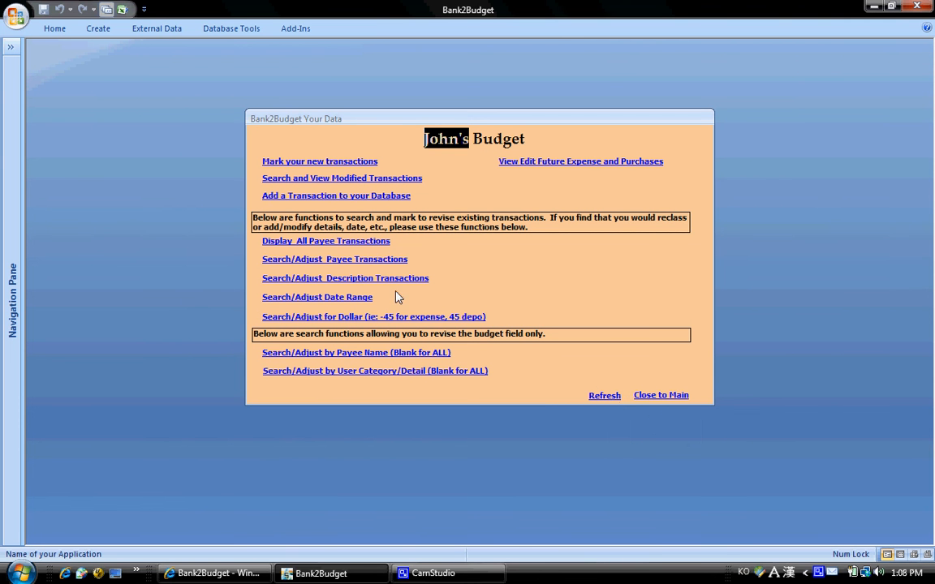
- Open the description transactions search and refresh the Your Data form to clear it
click(361, 278)
click(599, 395)
click(430, 573)
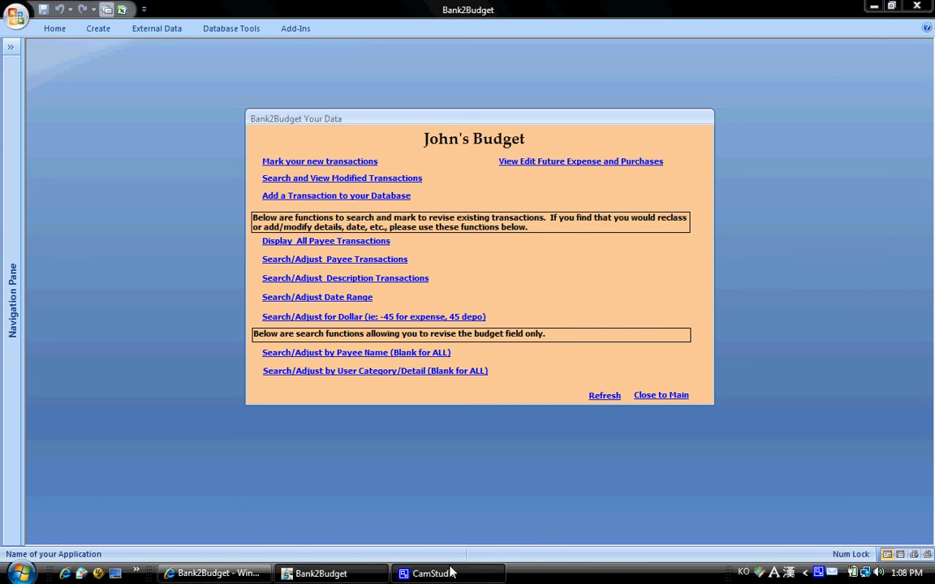